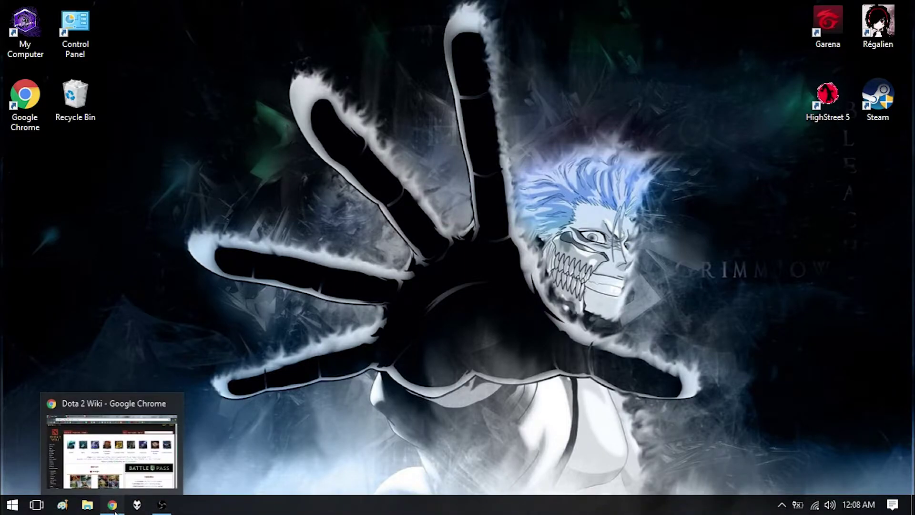
- Restore the Chrome window showing the Dota 2 Wiki page
left_click(115, 509)
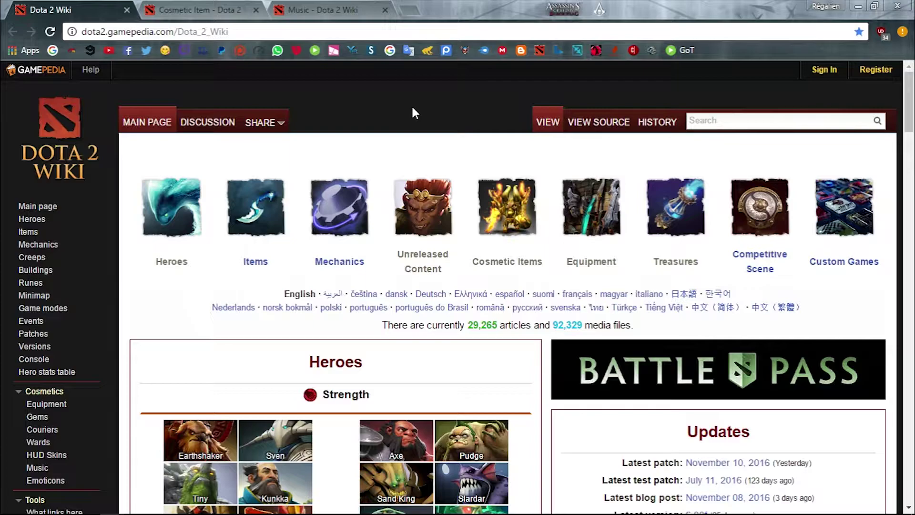
- Scroll through the Cosmetic Item and Music wiki pages to review the music tracks and music packs
key("ctrl+Tab")
scroll(339, 272, "down", 5)
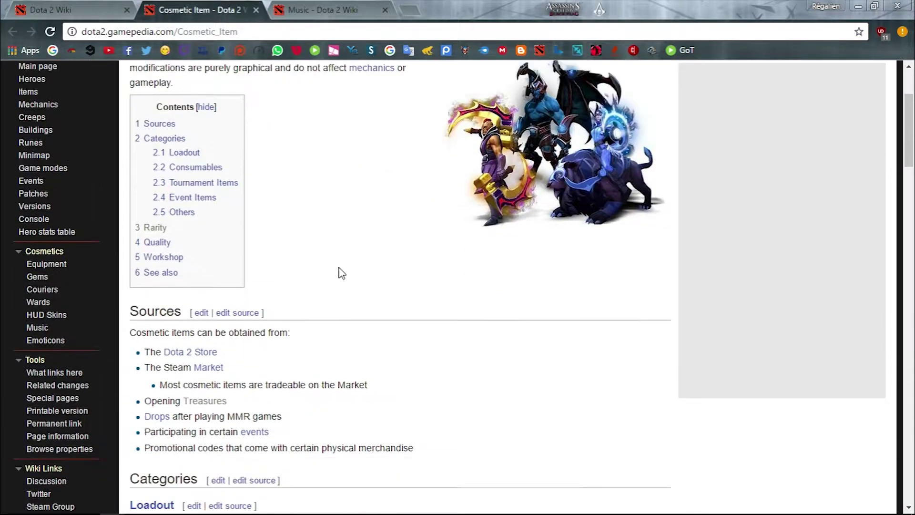
scroll(340, 272, "down", 6)
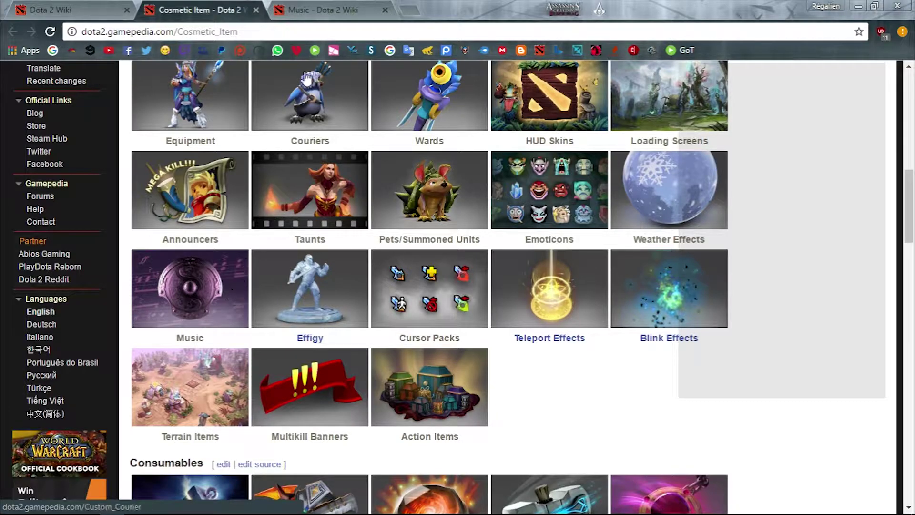
left_click(307, 10)
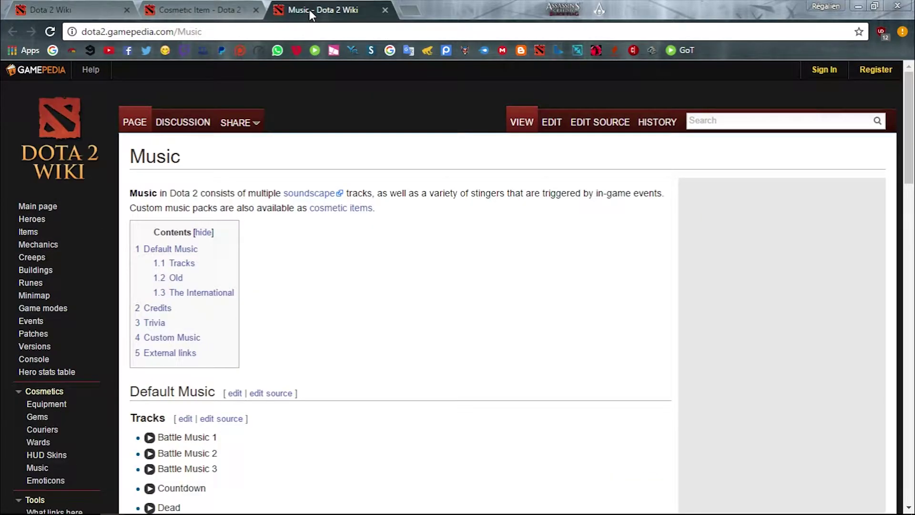
scroll(371, 246, "down", 2)
scroll(371, 246, "down", 15)
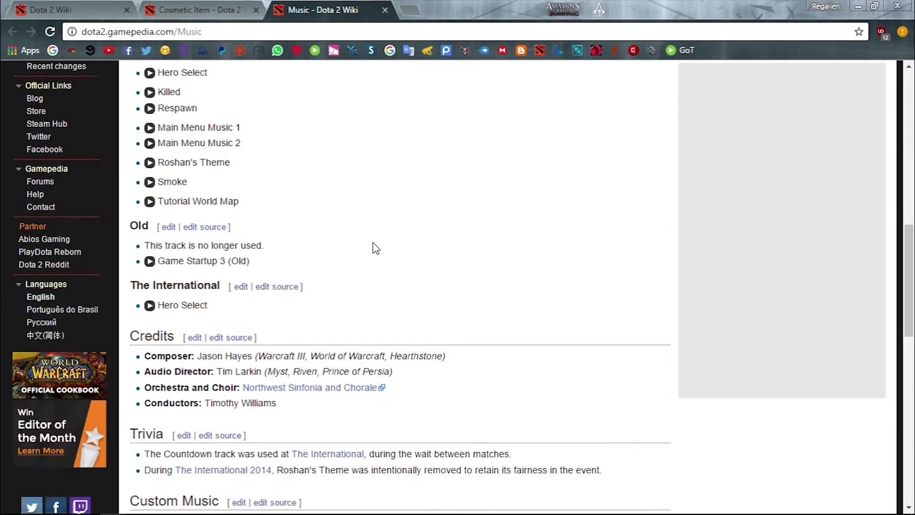
scroll(377, 249, "down", 1)
scroll(353, 250, "down", 3)
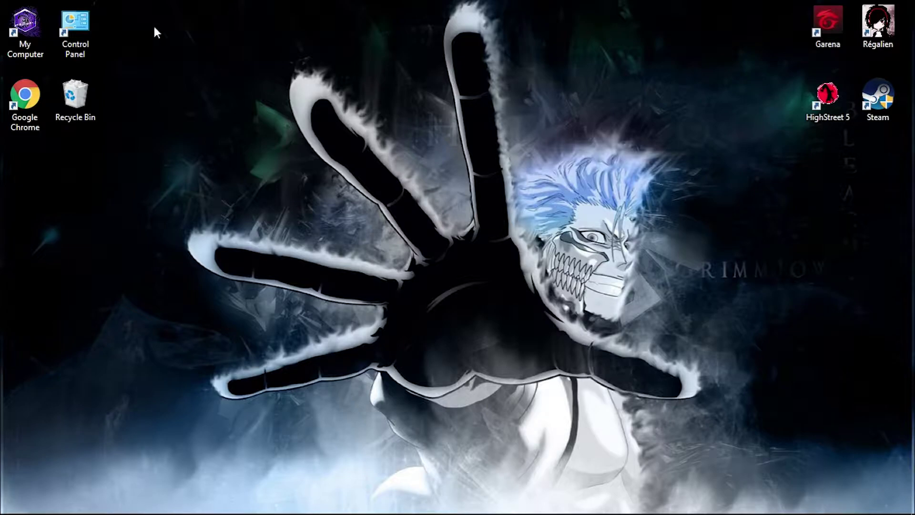
- Go to Z:\Steam\steamapps\common\dota 2 beta\game\dota and open pak01_dir.vpk in GCFScape
double_click(36, 21)
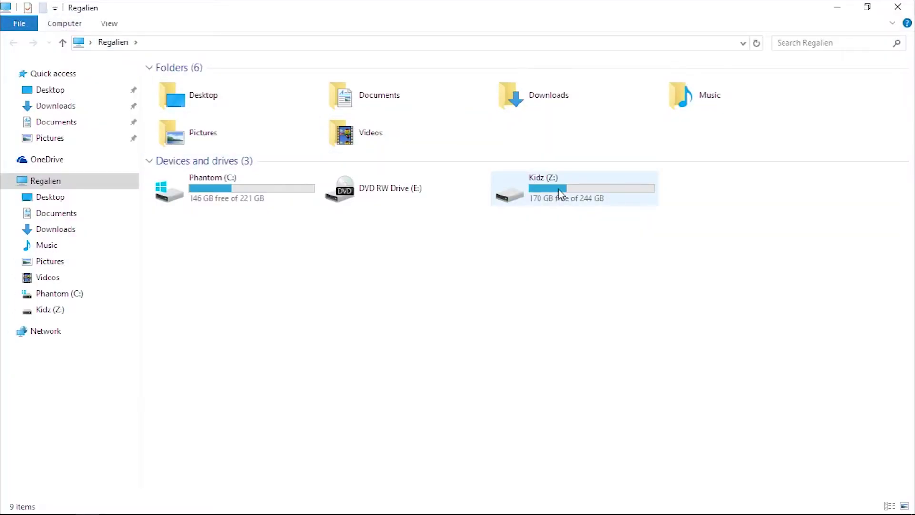
double_click(558, 188)
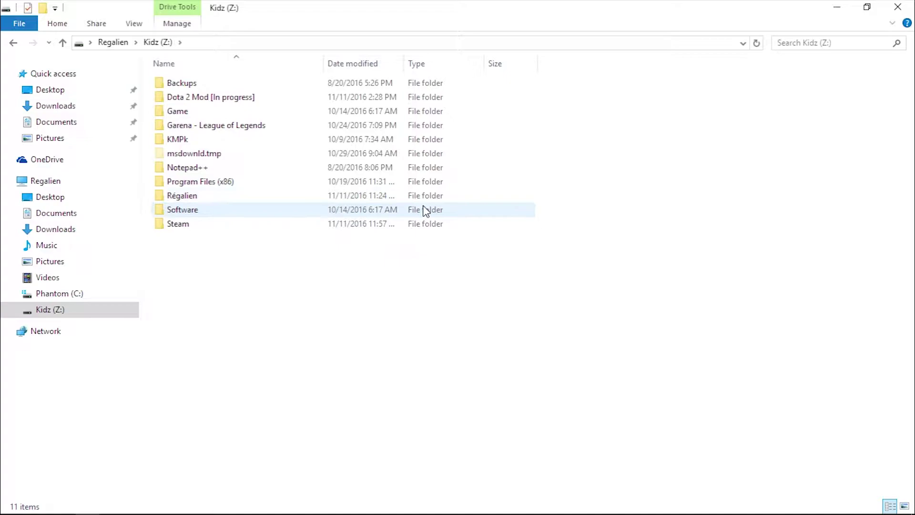
double_click(323, 225)
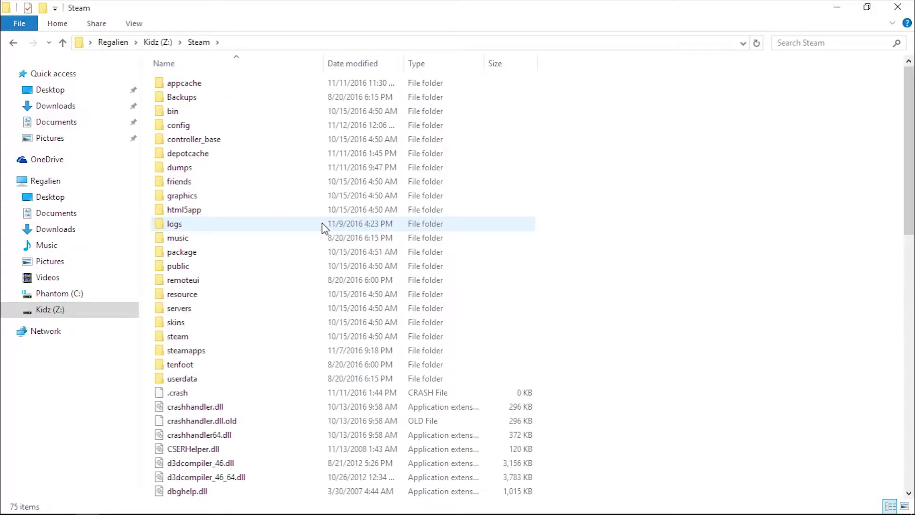
double_click(246, 352)
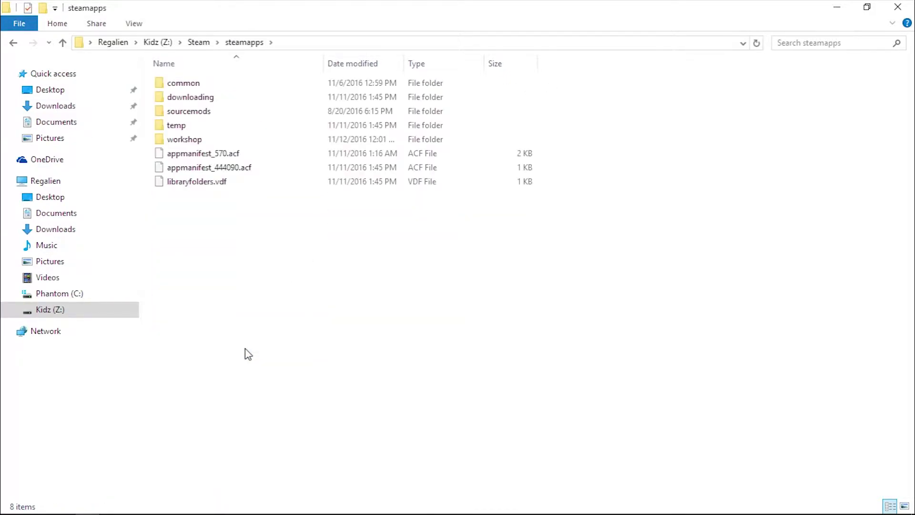
double_click(251, 85)
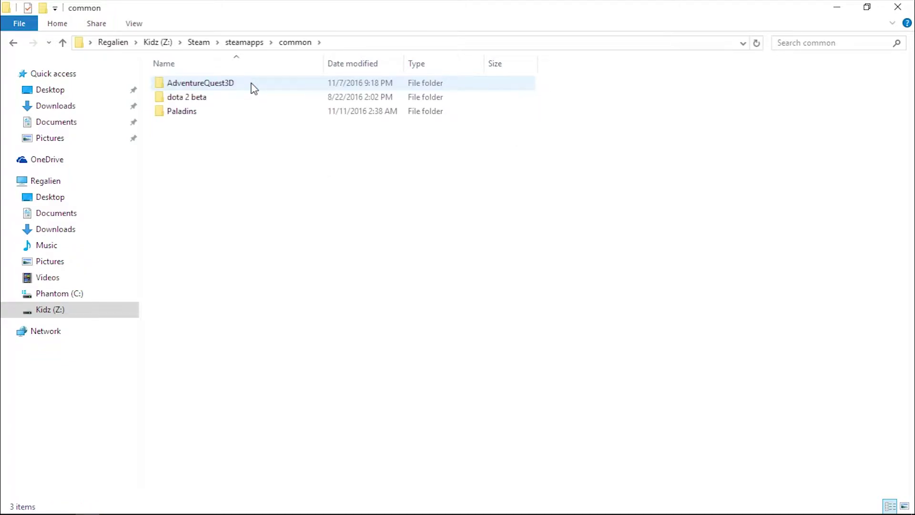
double_click(255, 98)
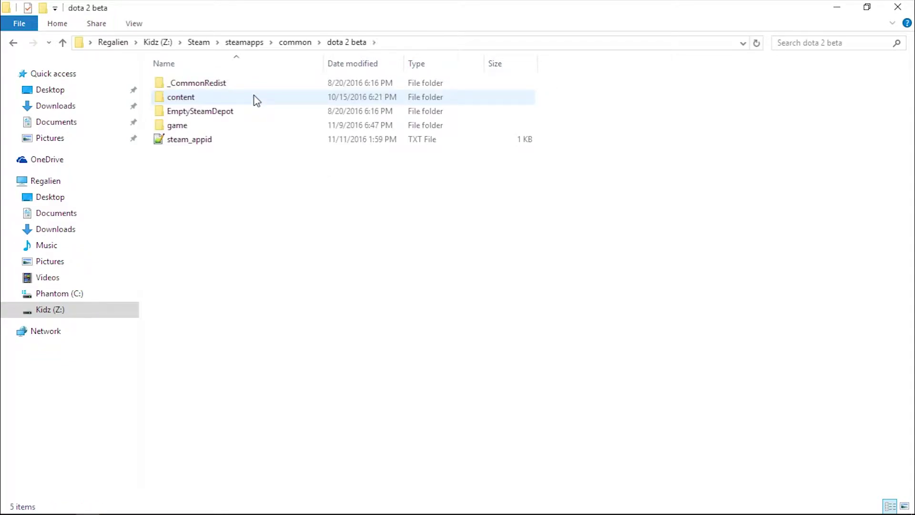
double_click(254, 125)
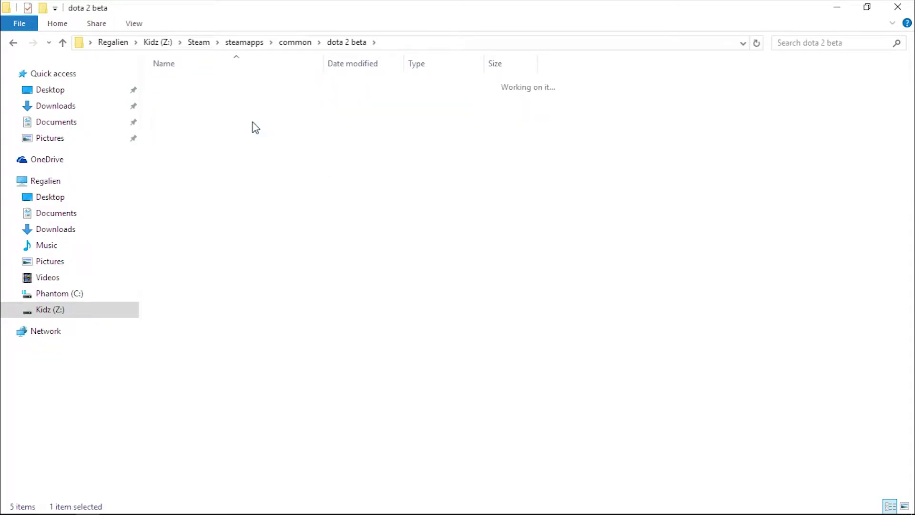
double_click(256, 125)
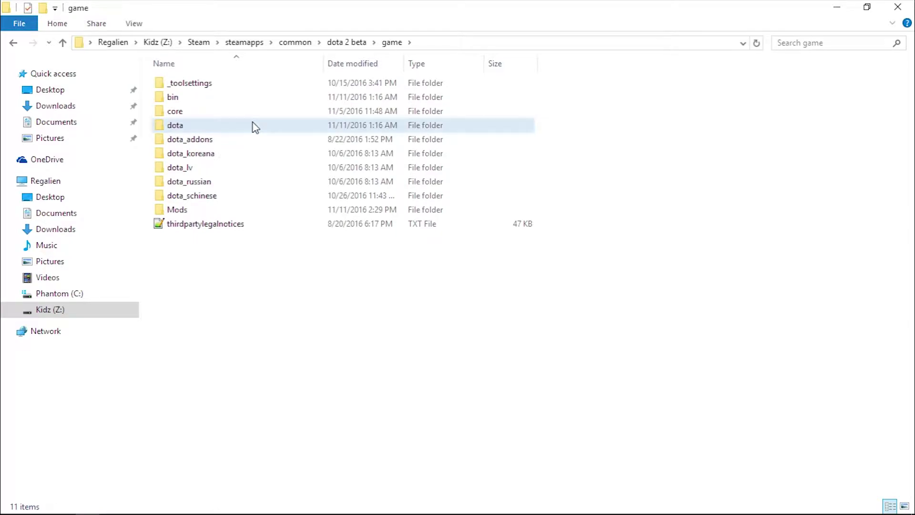
left_click_drag(910, 100, 910, 445)
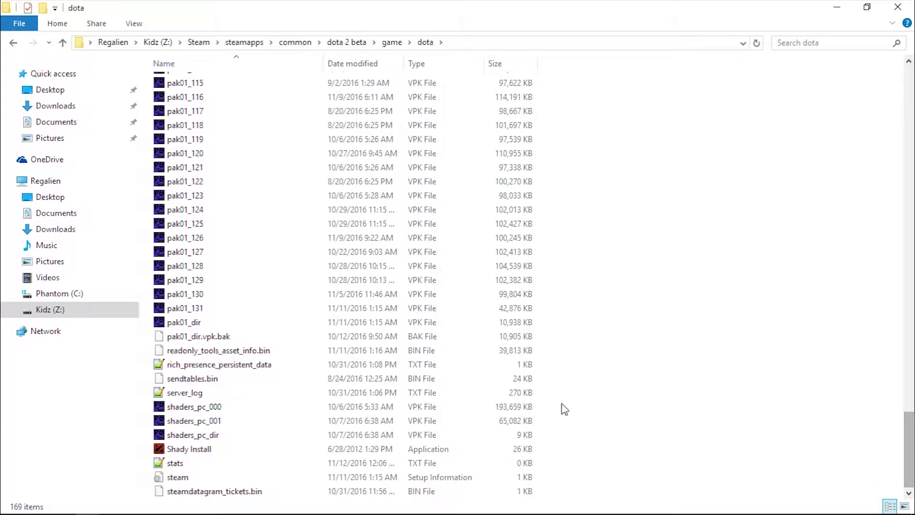
double_click(402, 326)
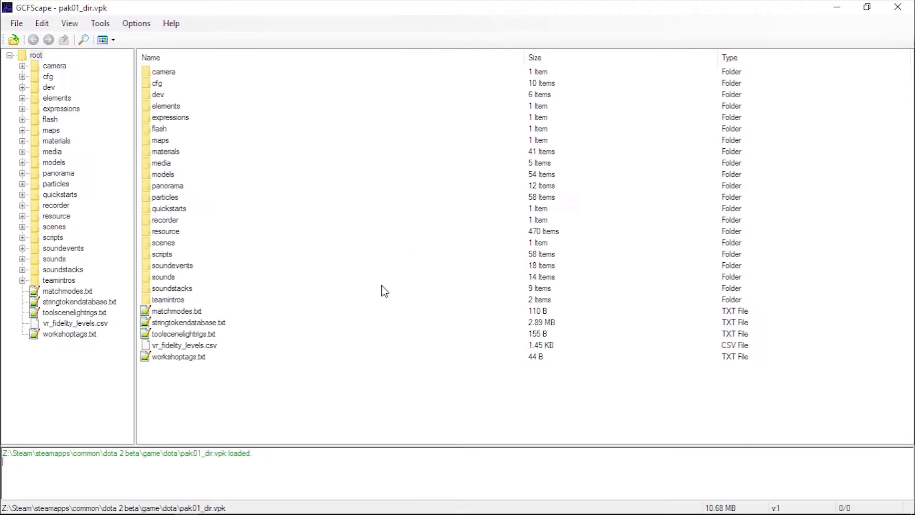
- Extract root\scripts\items\items_game.txt to Dota 2 Mod [In progress], then close GCFScape
double_click(162, 254)
left_click(159, 85)
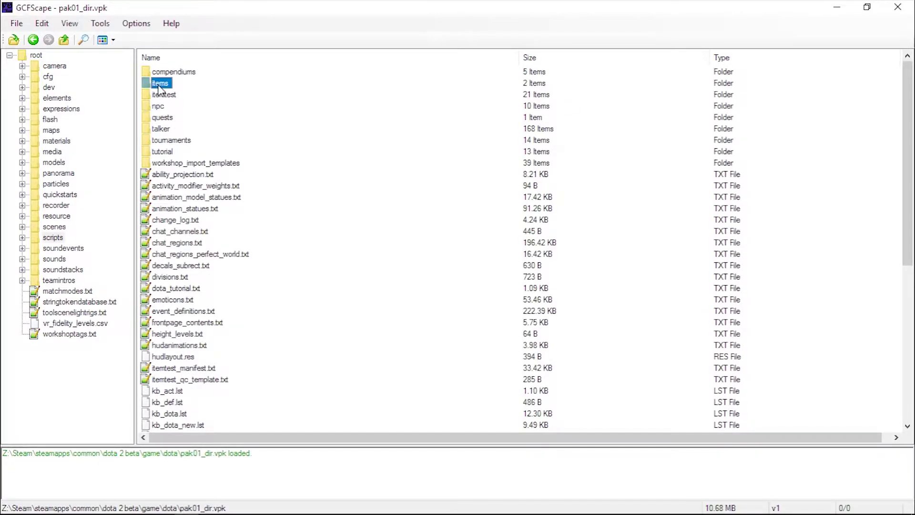
double_click(159, 84)
left_click(165, 72)
right_click(167, 76)
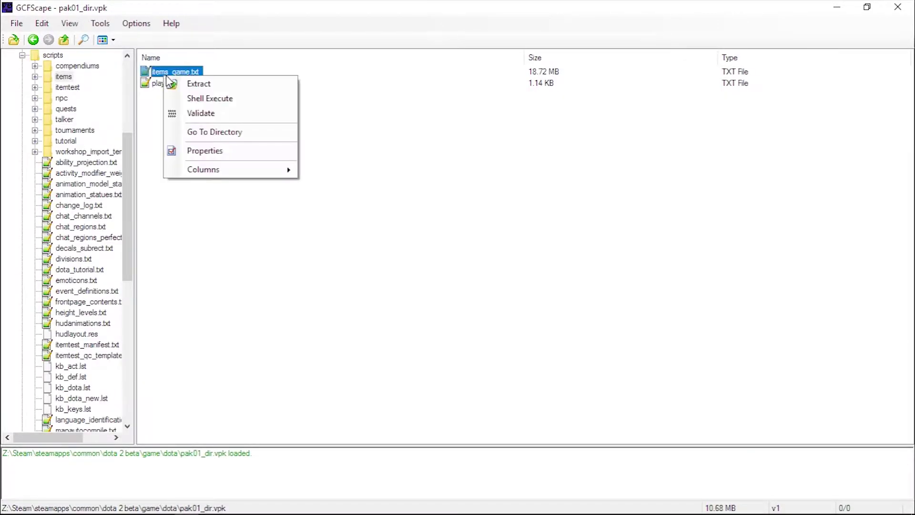
left_click(180, 84)
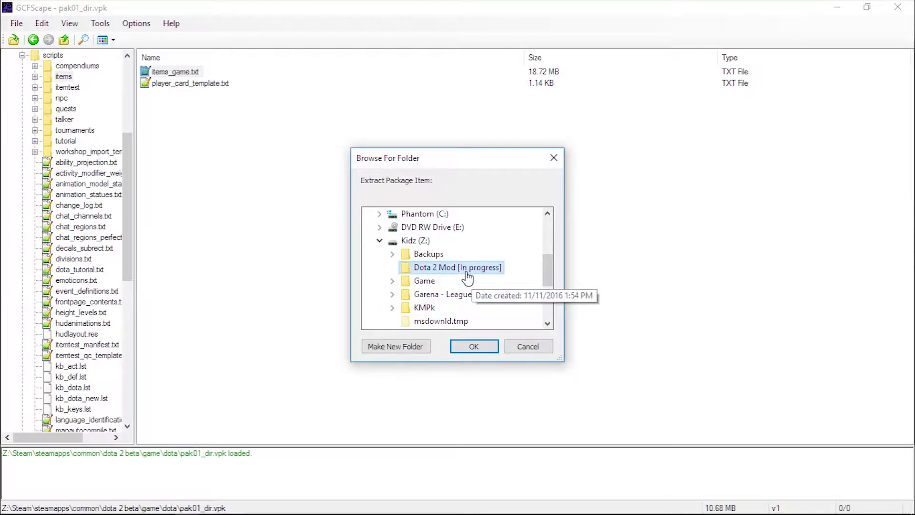
left_click(473, 349)
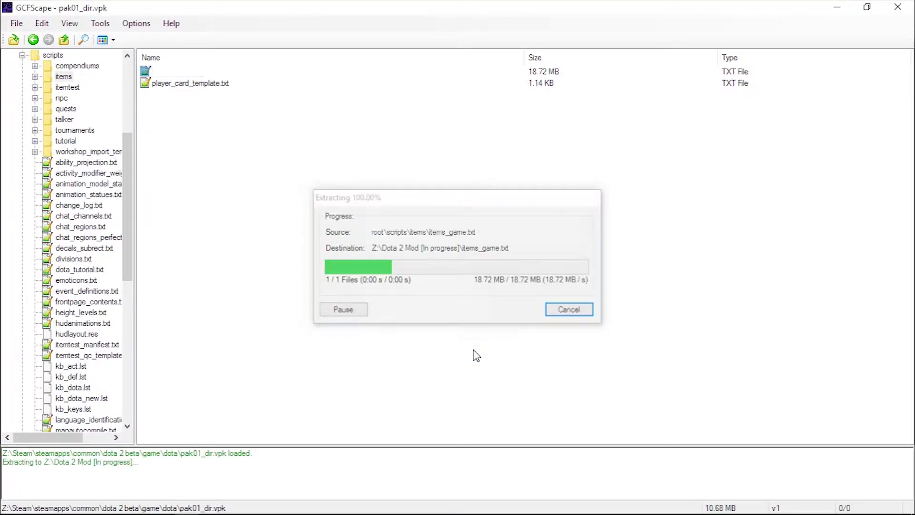
left_click(898, 6)
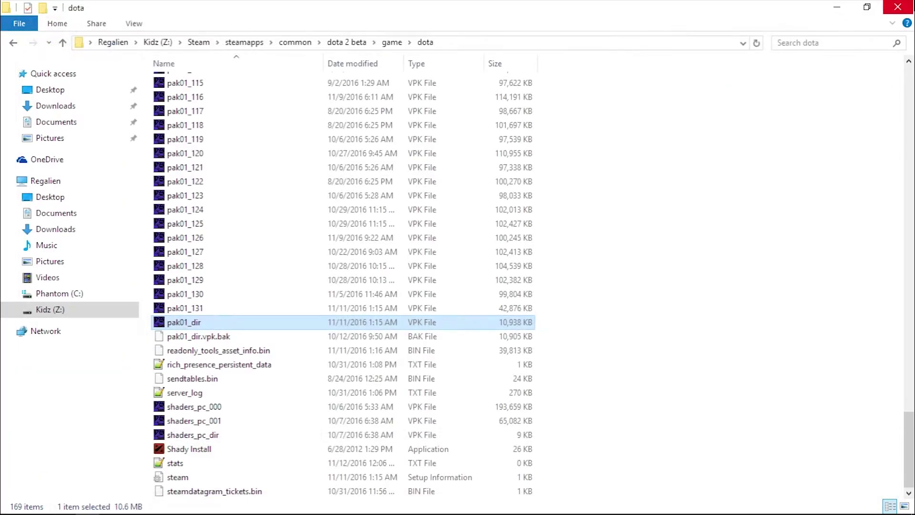
- Open the extracted items_game.txt from Dota 2 Mod [In progress] in Notepad++
left_click(166, 46)
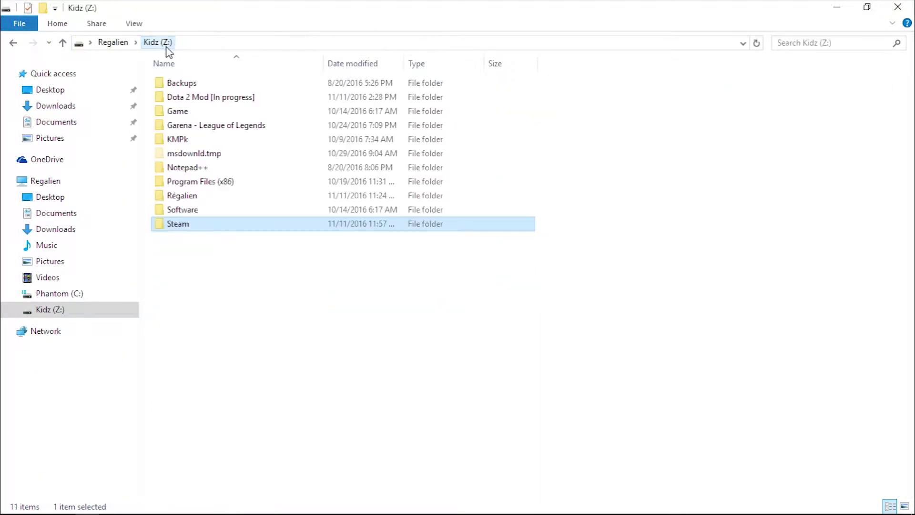
double_click(185, 96)
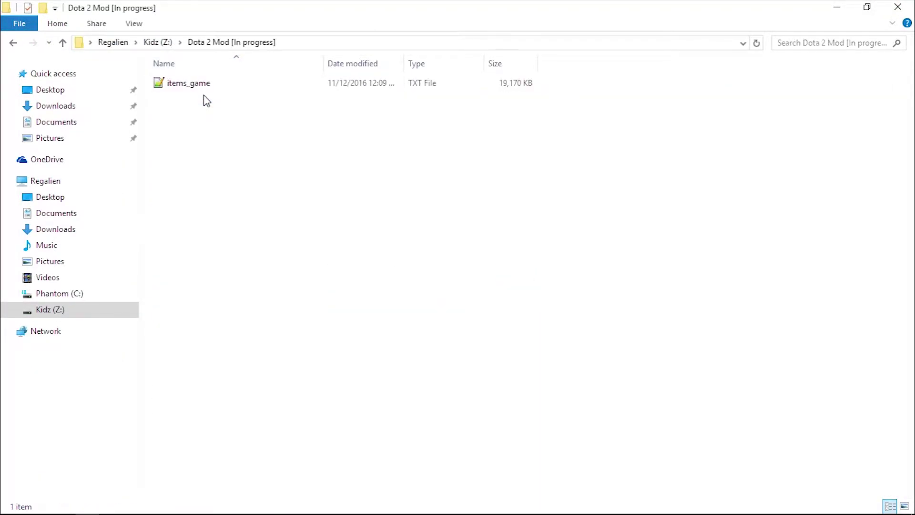
double_click(228, 87)
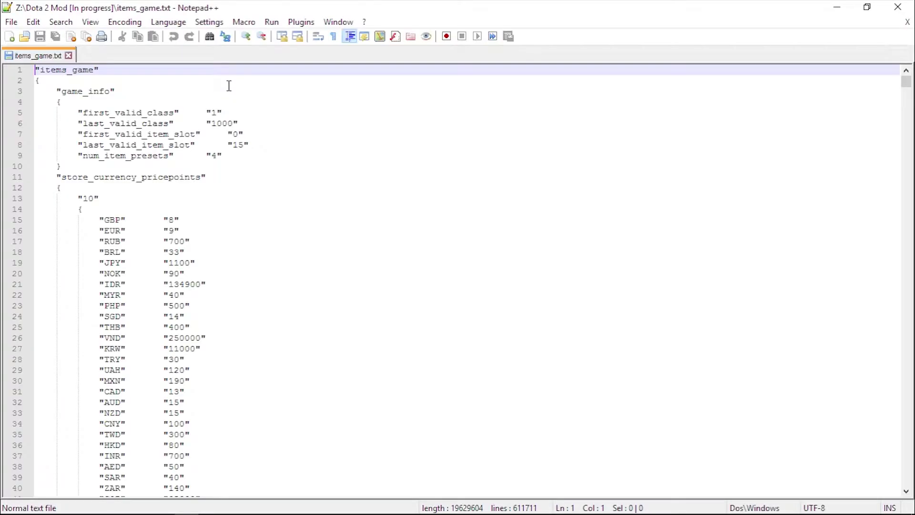
- Open Régalien\Dota 2 Mod\Shutnik Method\pak01_dir\scripts\items\items_game.txt in Notepad++
key("alt+Tab")
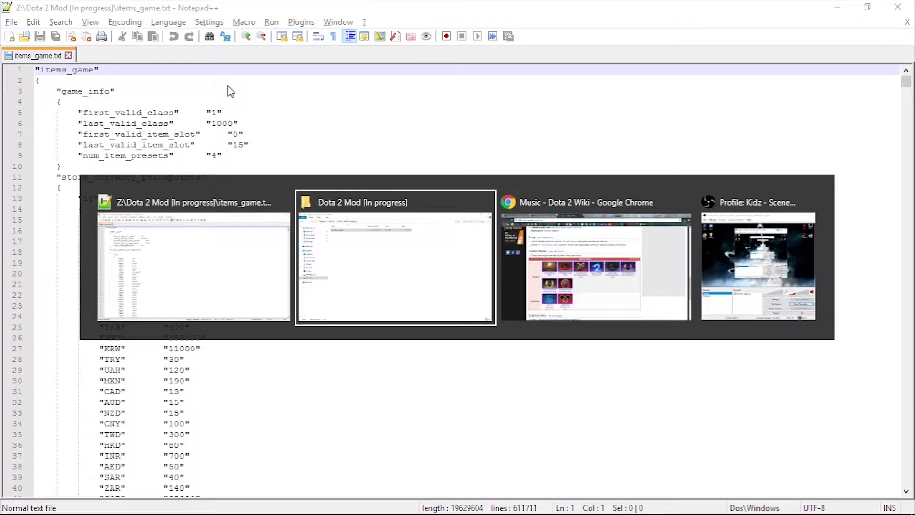
left_click(162, 45)
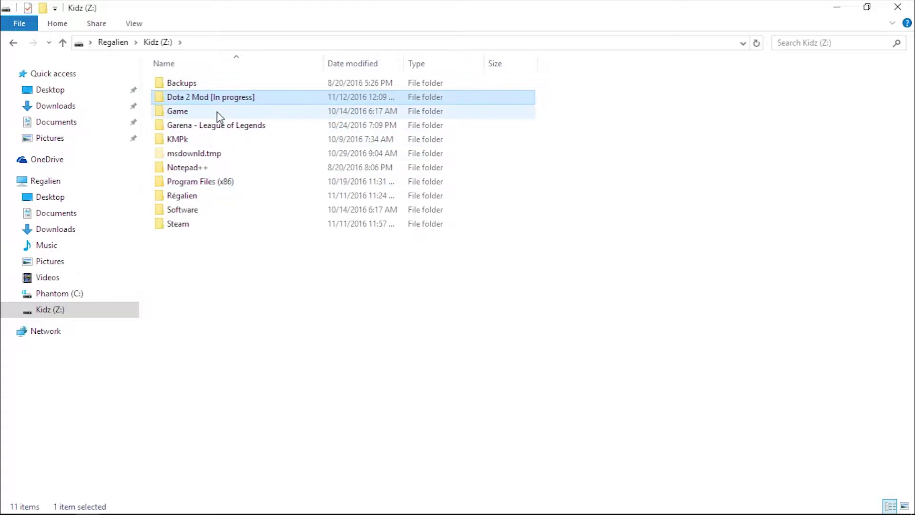
double_click(226, 196)
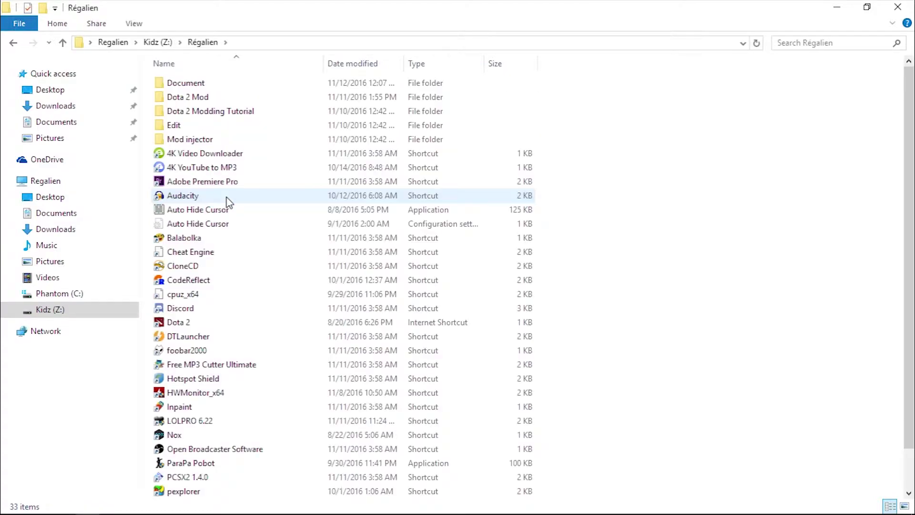
double_click(231, 102)
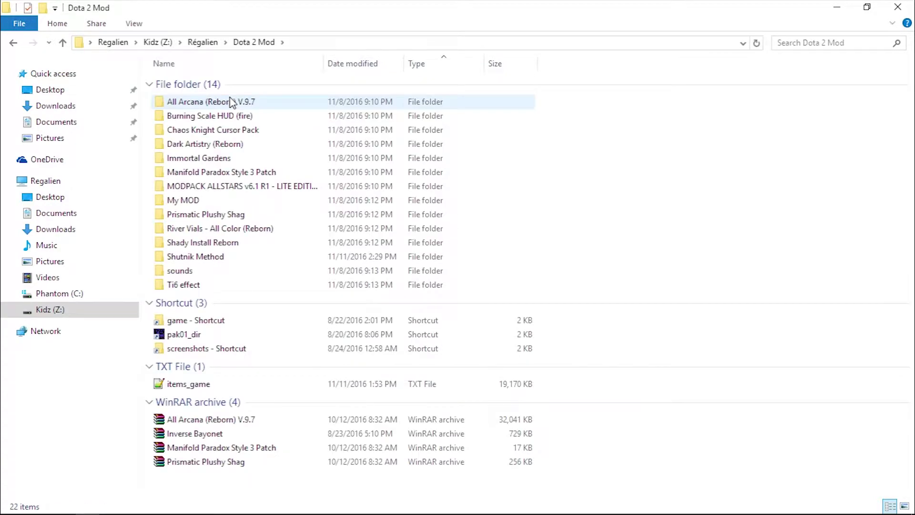
left_click(250, 259)
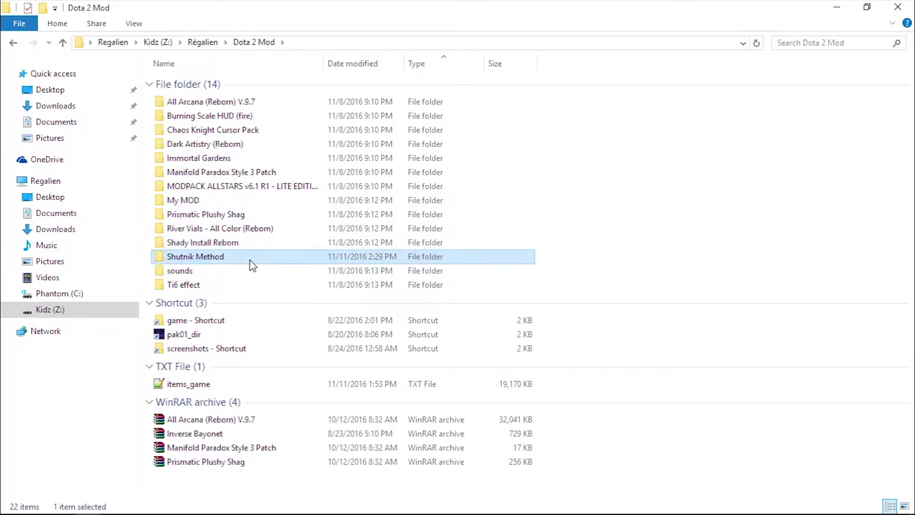
double_click(251, 261)
double_click(266, 85)
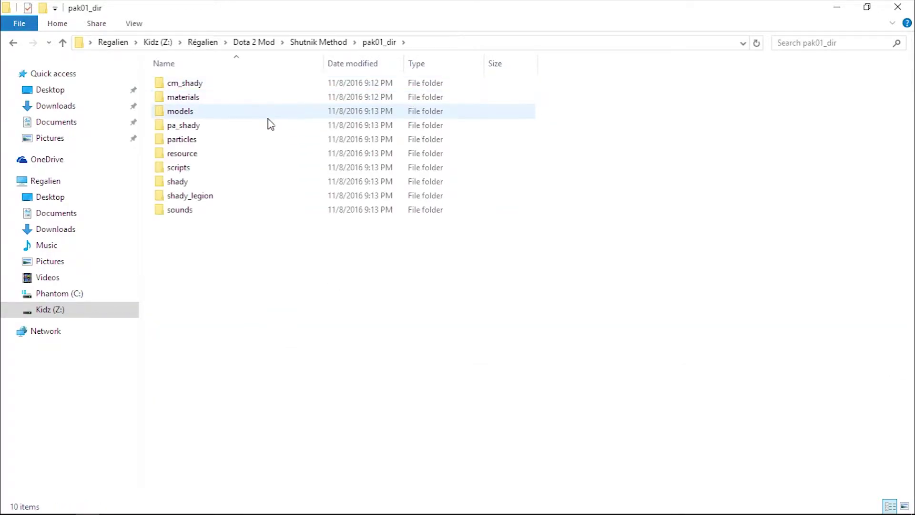
double_click(265, 169)
left_click(262, 84)
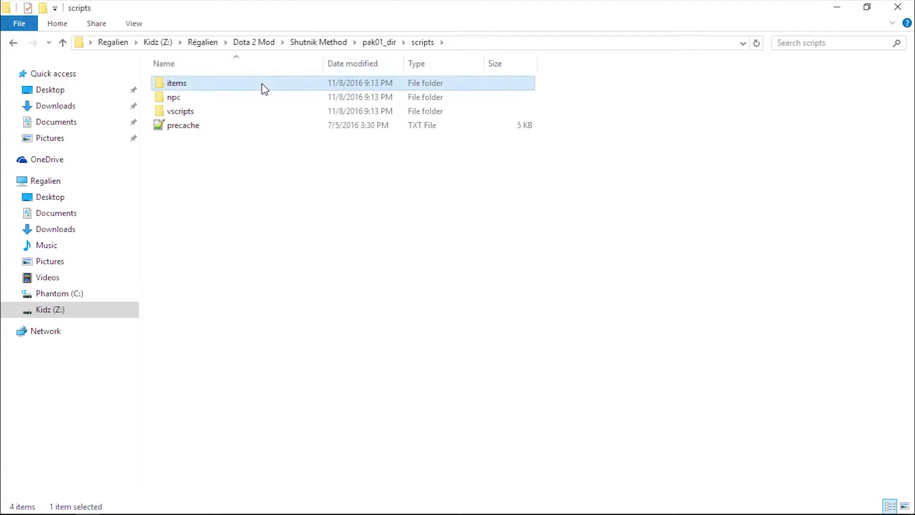
double_click(264, 88)
double_click(263, 84)
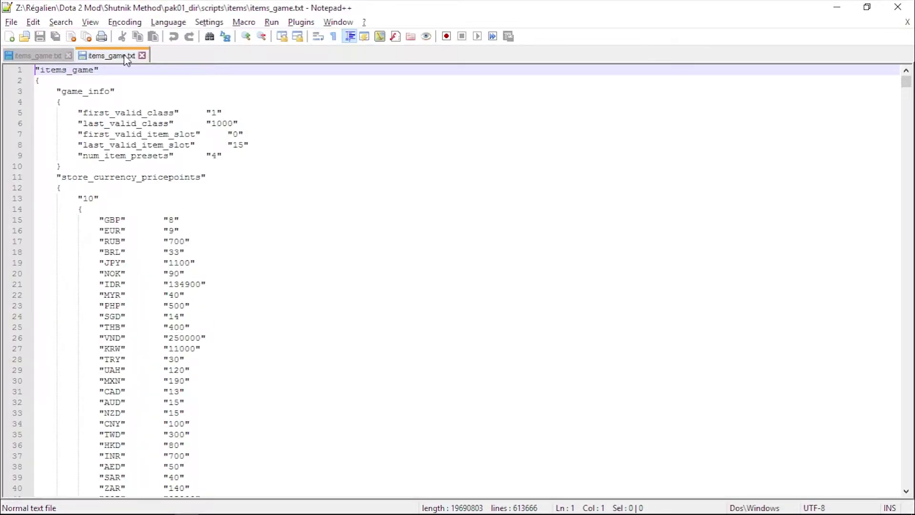
- Search the Shutnik Method items_game.txt for 'Default Music', finding item 588 at line 35007
left_click(52, 55)
left_click(109, 57)
left_click(49, 60)
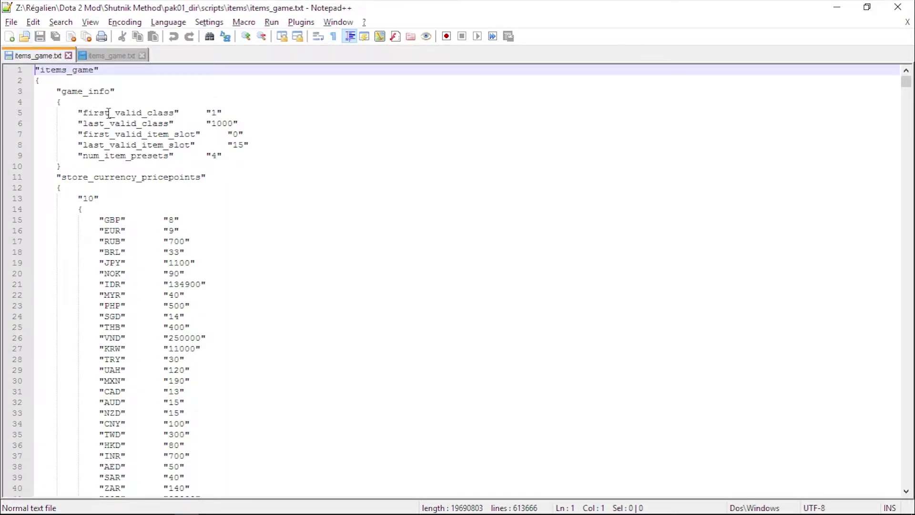
key("ctrl+f")
type("Defaul Music")
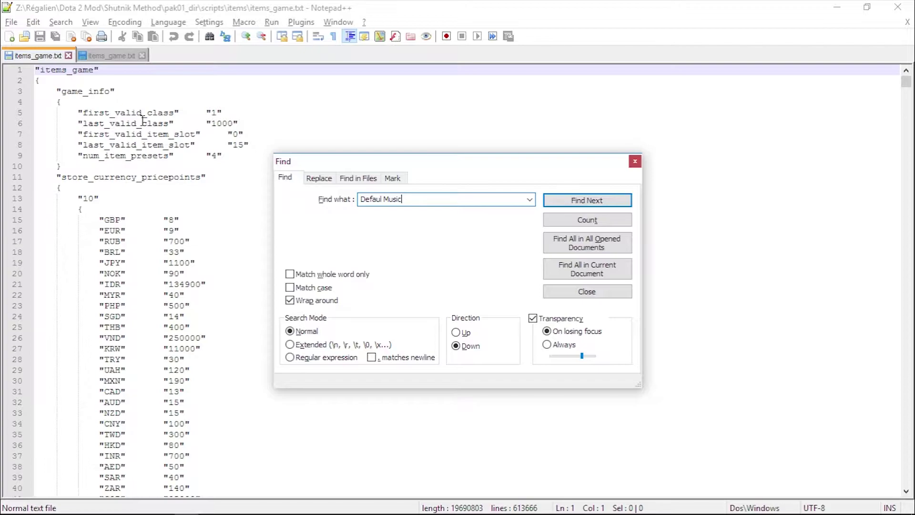
key("Return")
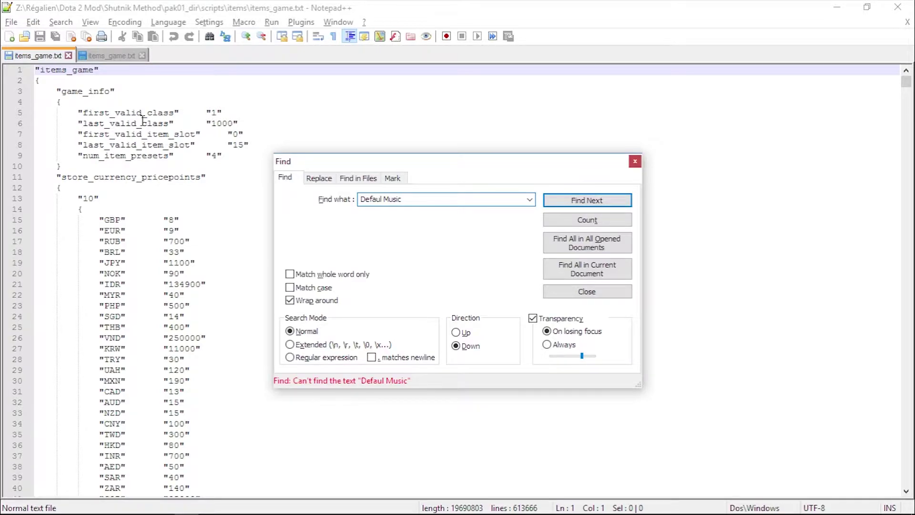
type("t")
key("Return")
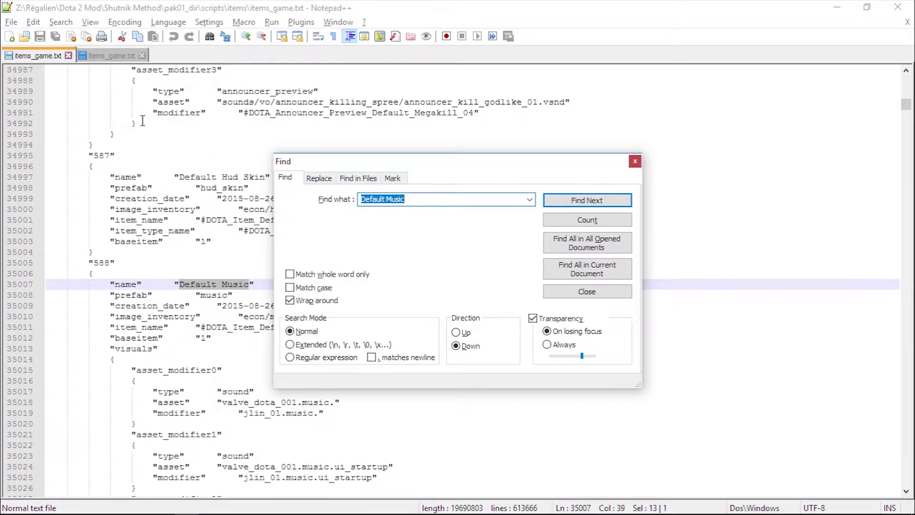
scroll(188, 142, "down", 5)
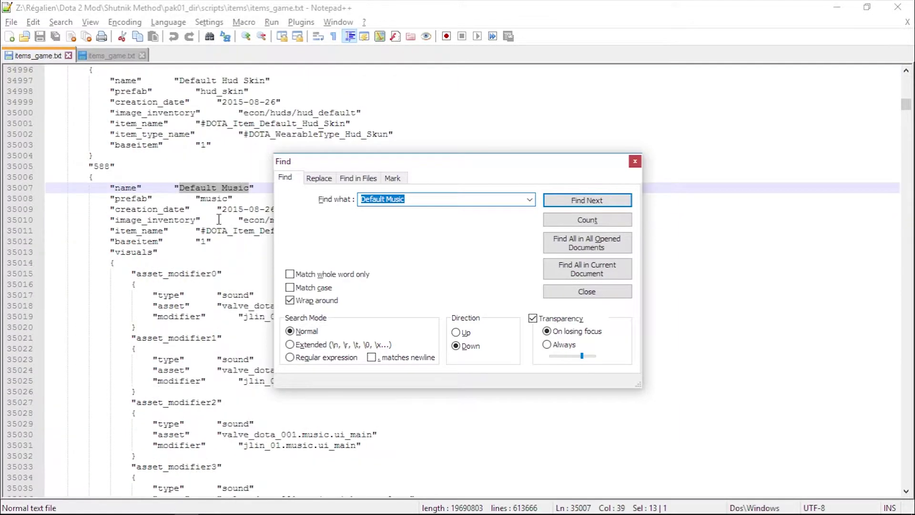
- Place the caret in the Default Music visuals and return to the wiki Music page
key("Escape")
left_click(505, 220)
key("alt+Tab")
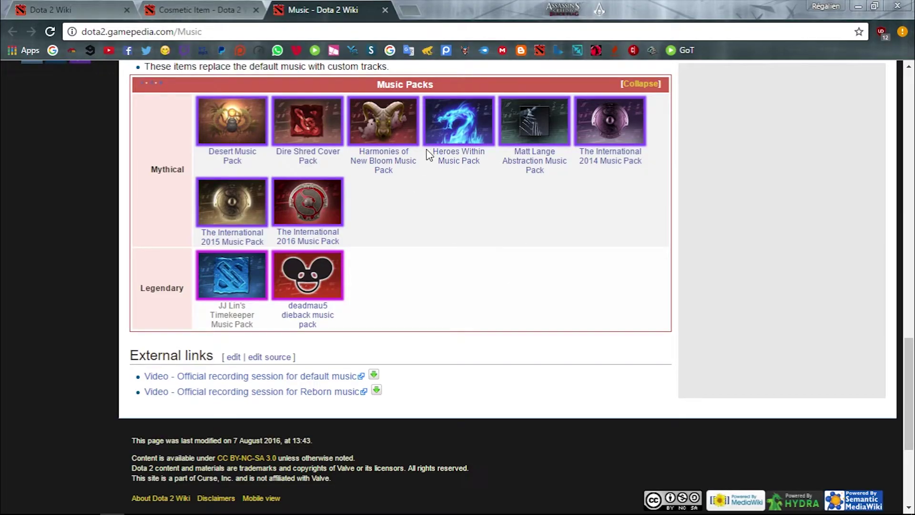
- Copy 'Heroes Within Music Pack' from the wiki and paste it as the search term in the extracted items_game.txt
left_click_drag(483, 164, 435, 158)
key("ctrl+c")
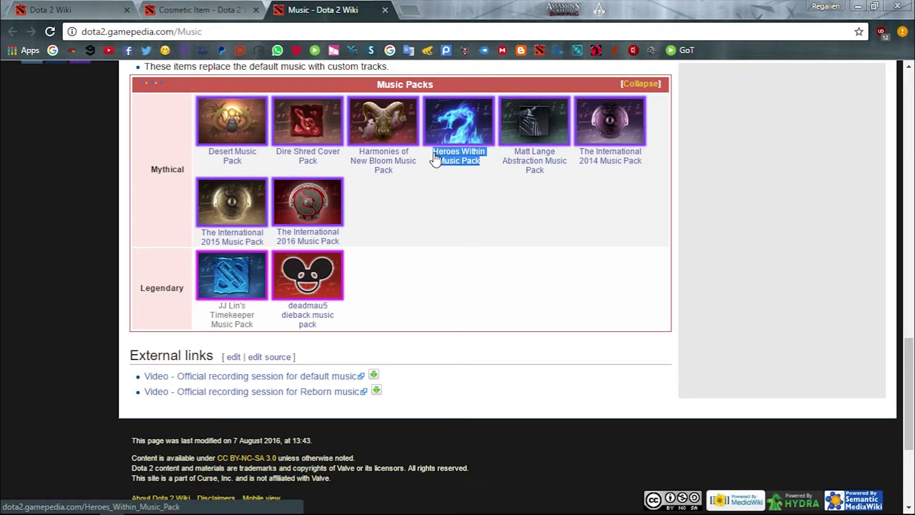
key("alt+Tab")
left_click(127, 65)
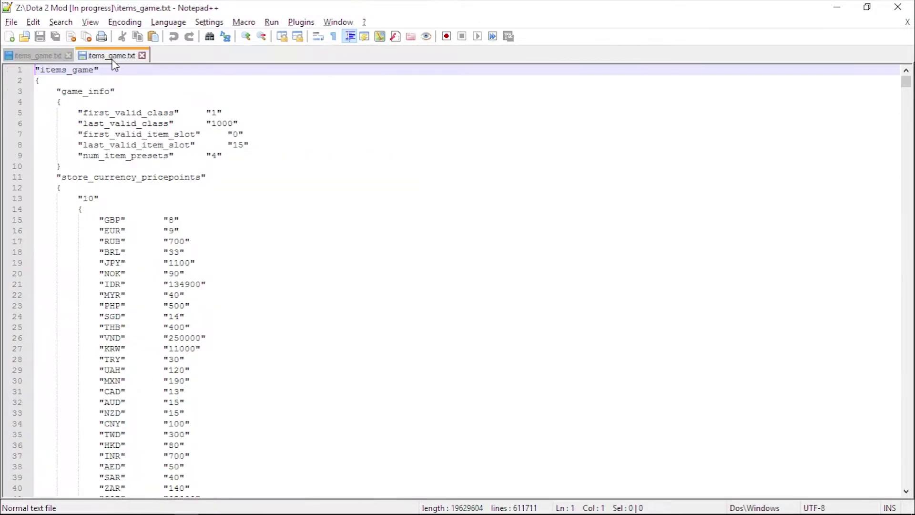
key("ctrl+f")
key("ctrl+v")
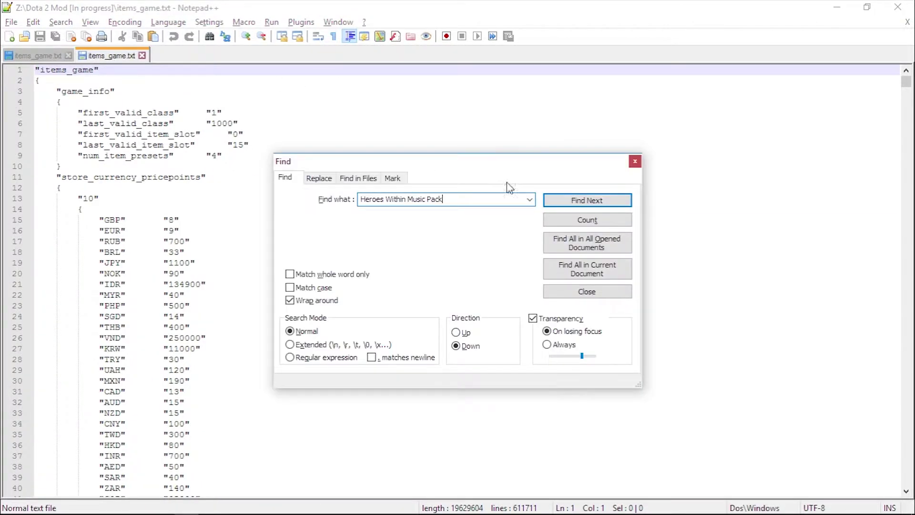
- Find Heroes Within Music Pack (item 11277) and select its visuals block through line 419995
left_click(573, 200)
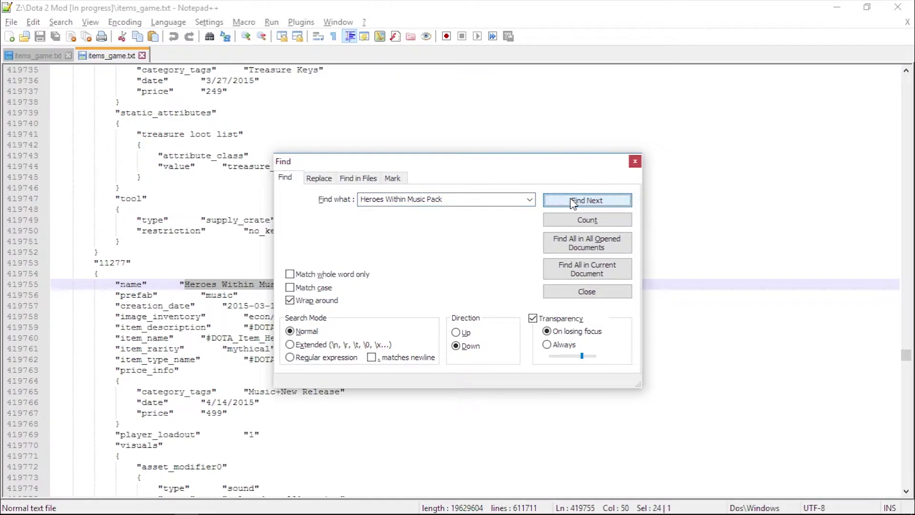
scroll(202, 397, "down", 4)
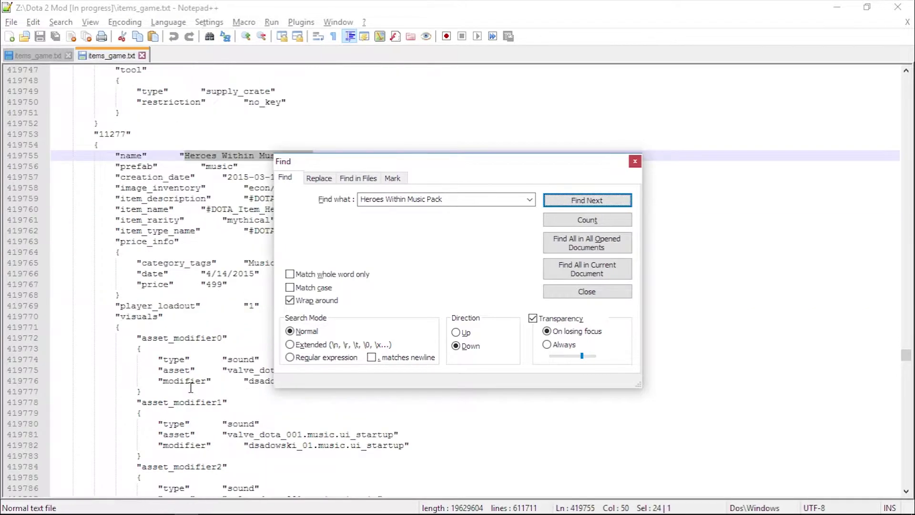
scroll(170, 366, "down", 1)
left_click(108, 283)
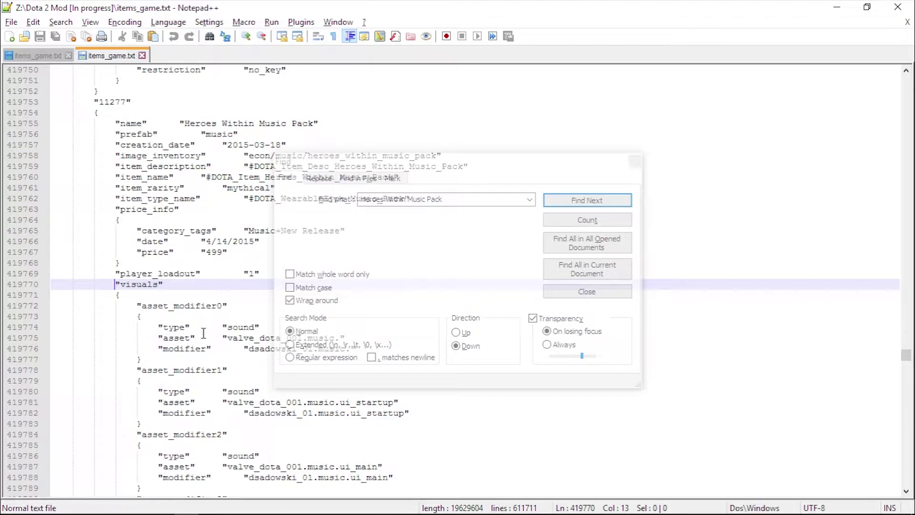
scroll(204, 332, "down", 20)
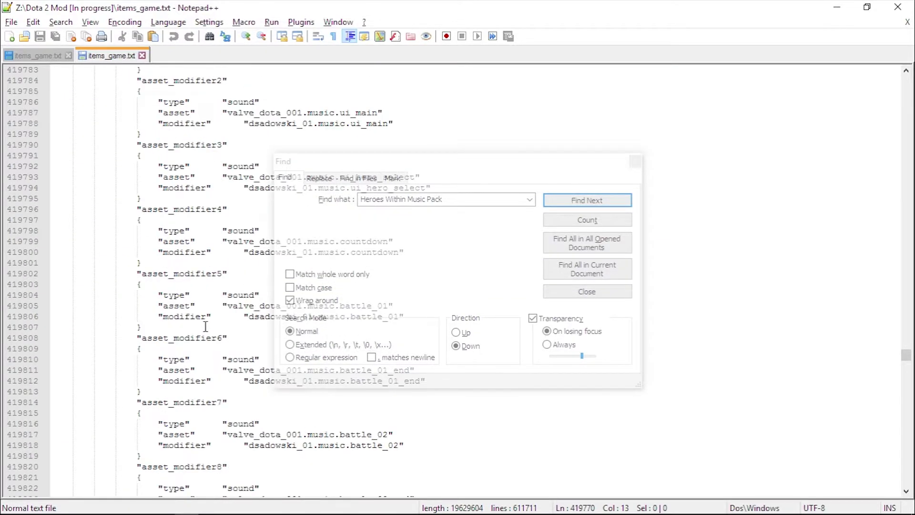
scroll(205, 327, "down", 20)
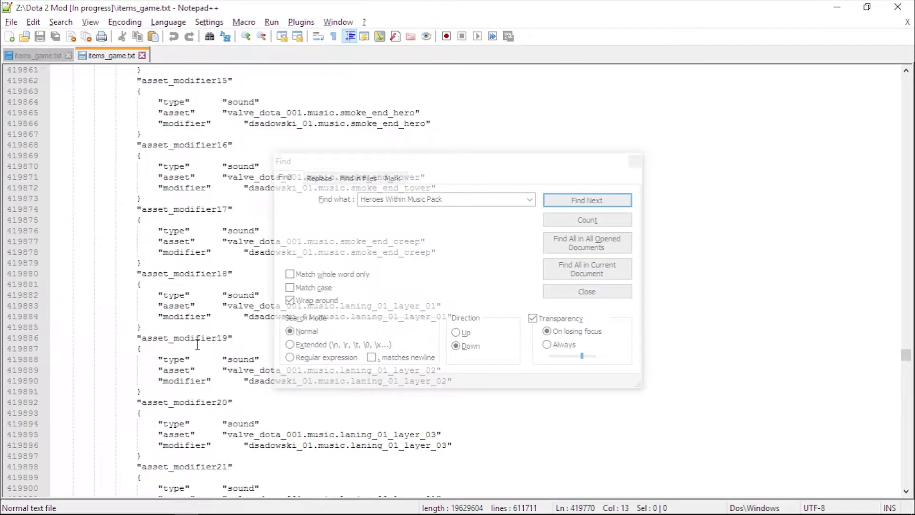
scroll(198, 351, "down", 20)
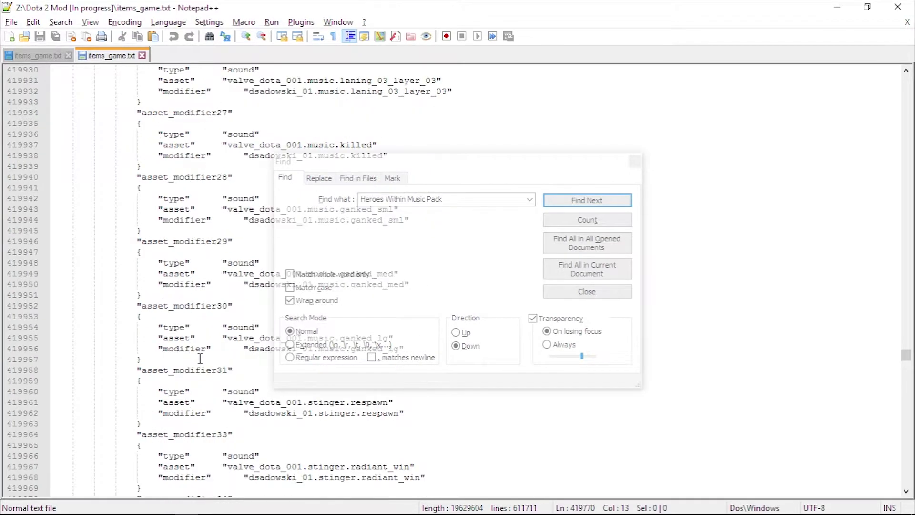
scroll(200, 358, "down", 8)
left_click(152, 347, "shift")
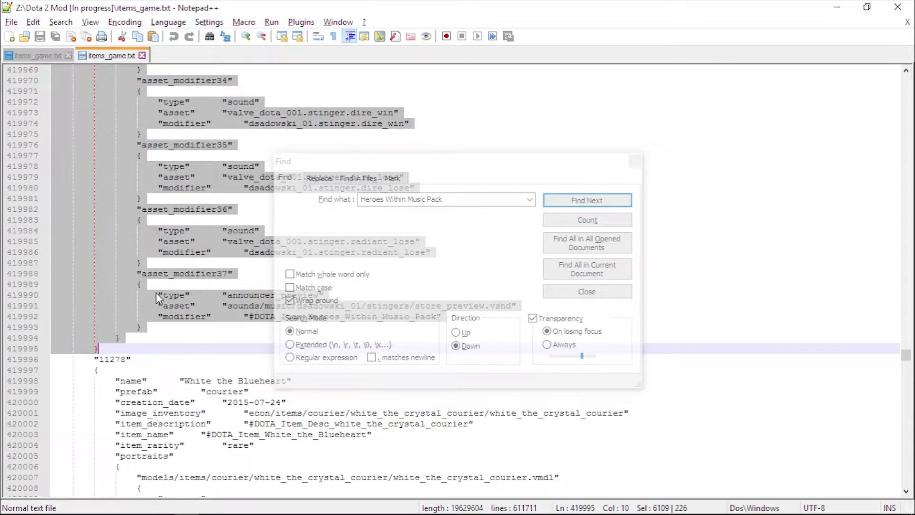
- Replace the Default Music visuals block with the copied Heroes Within dsadowski_01 visuals
left_click(52, 56)
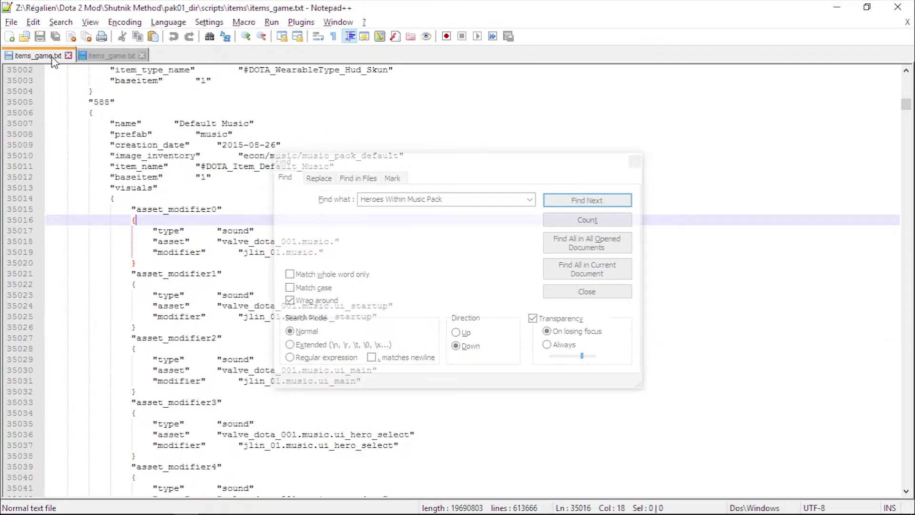
left_click(108, 185)
scroll(230, 291, "down", 18)
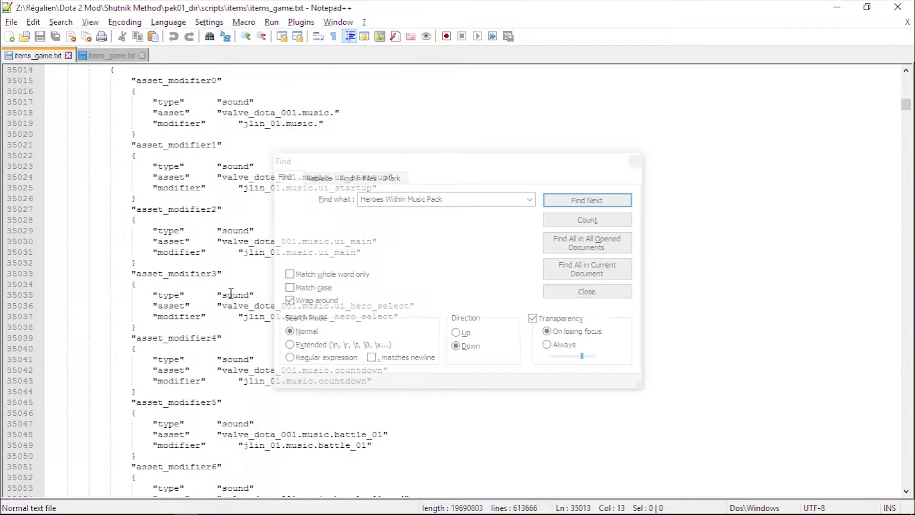
scroll(230, 290, "down", 20)
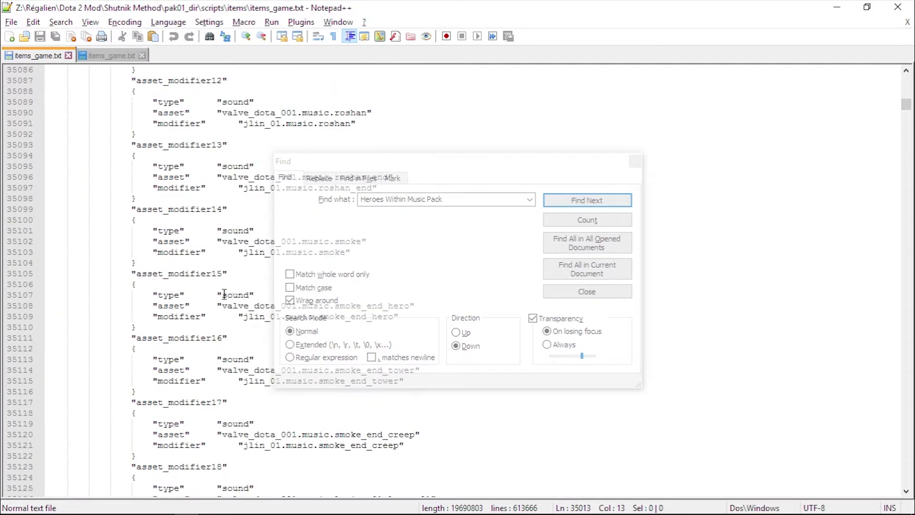
scroll(209, 328, "down", 20)
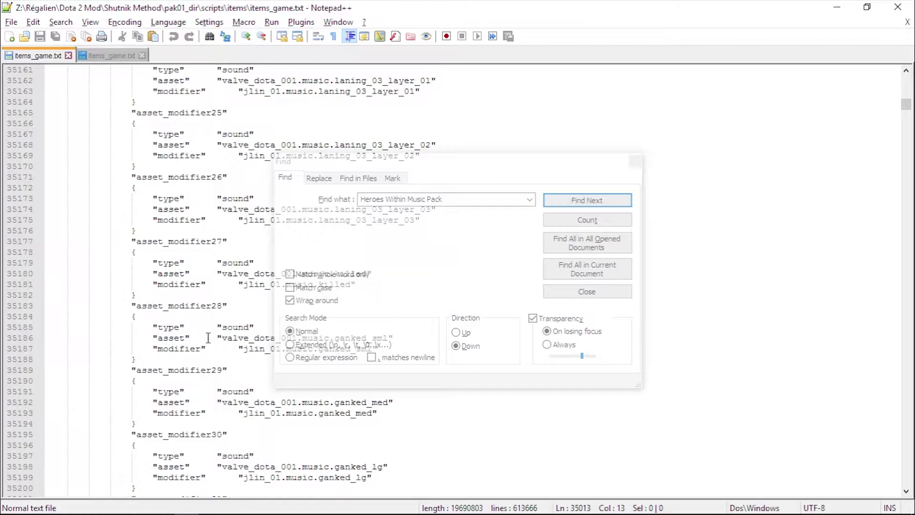
scroll(202, 332, "down", 3)
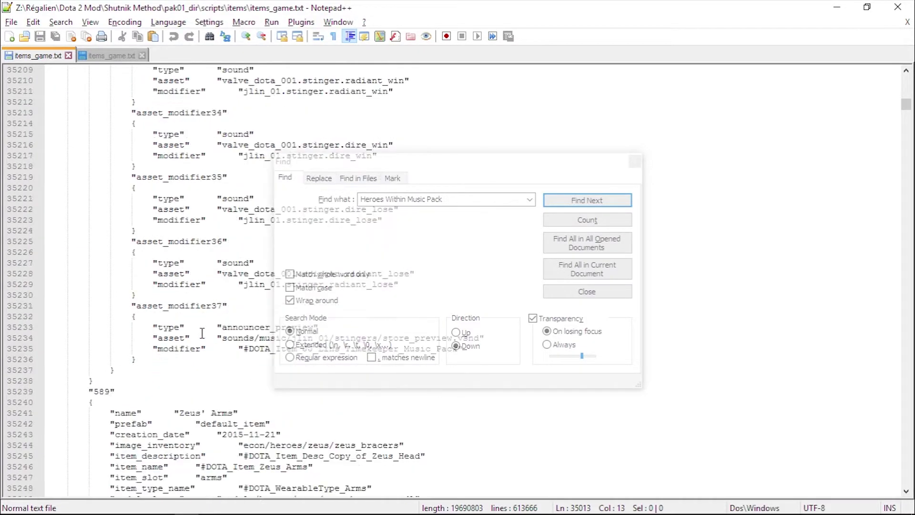
left_click(142, 379, "shift")
key("ctrl+v")
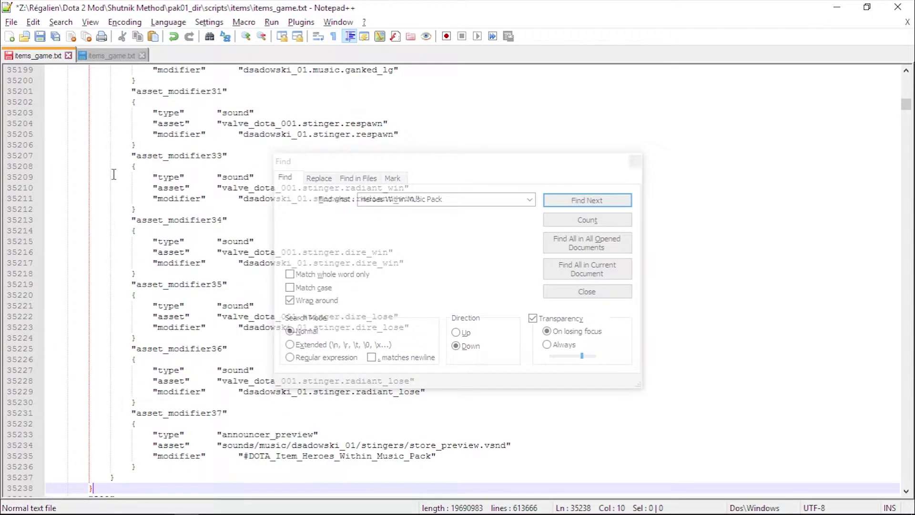
- Save the Shutnik Method items_game.txt and show the desktop
left_click(45, 40)
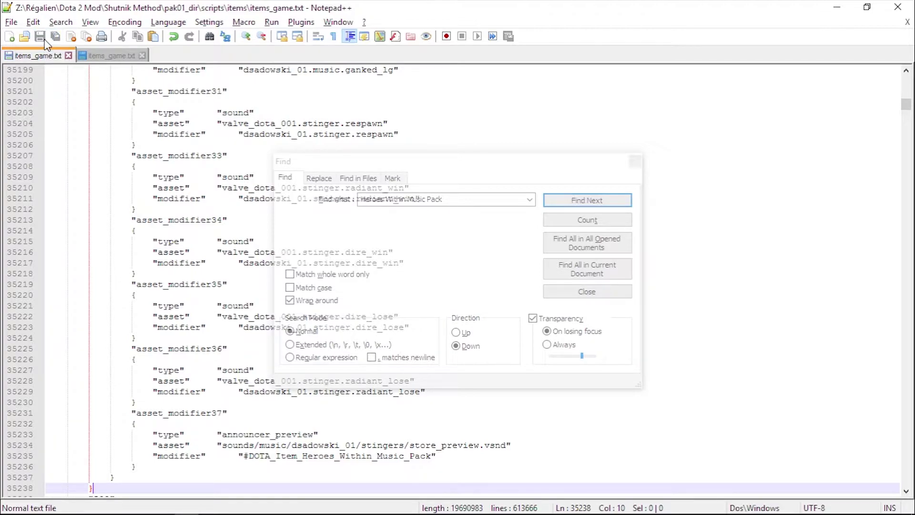
key("alt+Tab")
key("Tab")
key("Tab")
key("super+d")
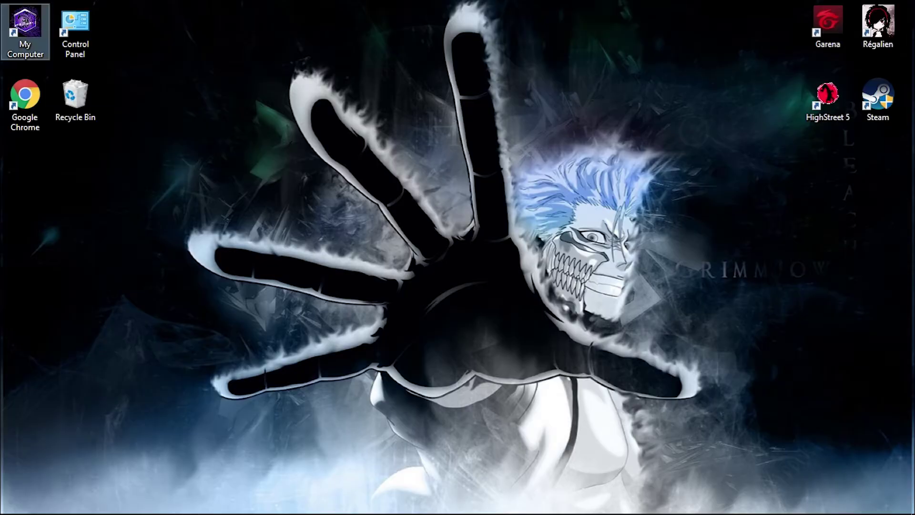
- Run the Shutnik Method's 'Create vpk-archive from pak01_dir folder' batch to build pak01_dir.vpk
double_click(884, 21)
double_click(299, 99)
double_click(238, 256)
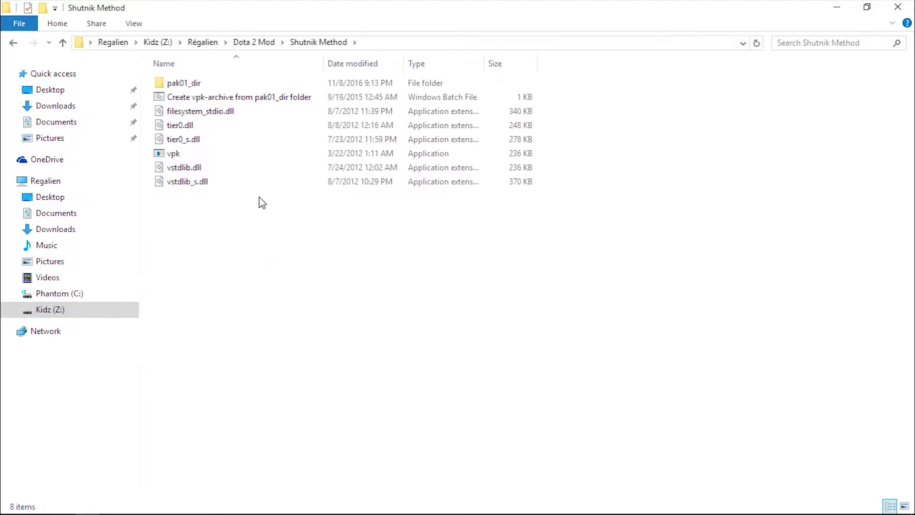
double_click(266, 98)
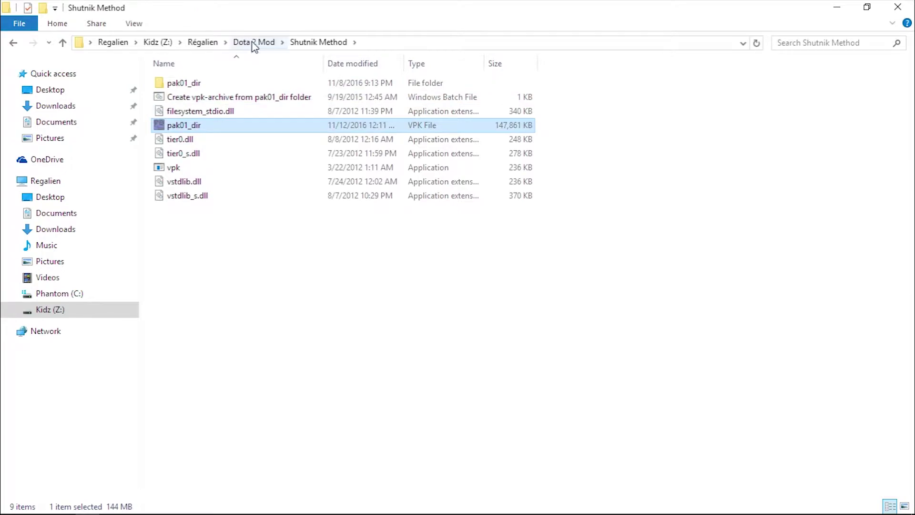
- Paste pak01_dir.vpk into dota 2 beta\game\Mods, replacing the old copy, and close Explorer
left_click(253, 42)
double_click(244, 321)
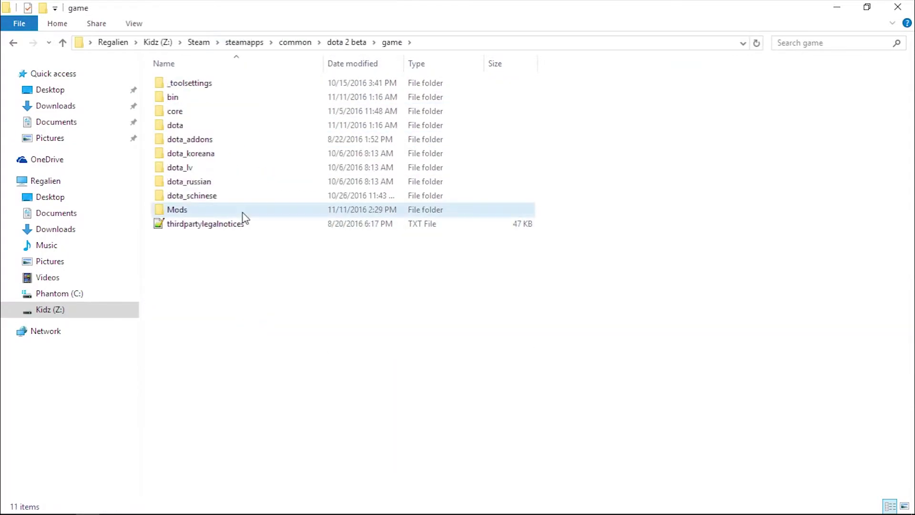
double_click(240, 210)
key("ctrl+v")
left_click(445, 155)
key("alt+F4")
- Launch Steam from the system tray's background apps
left_click(776, 503)
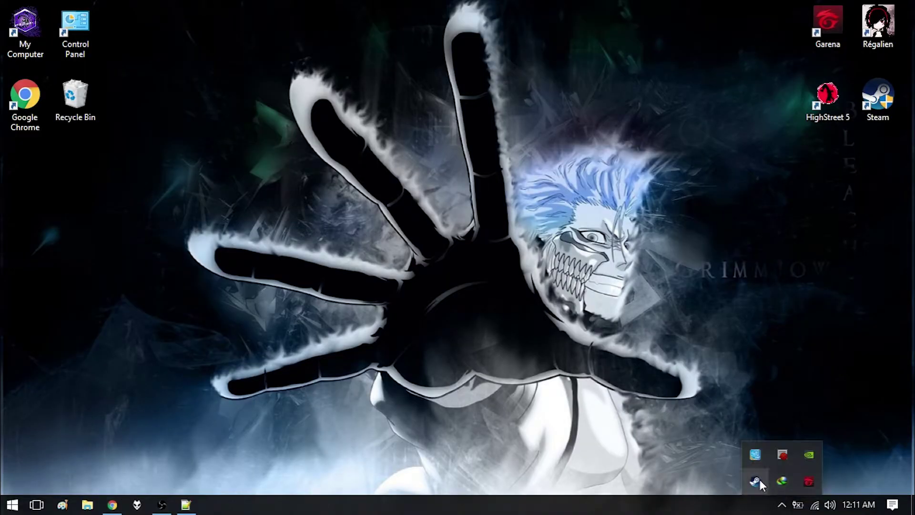
right_click(754, 482)
left_click(769, 271)
- Launch Dota 2, raise the Music volume to 100% in Audio settings, then quit the game
left_click(495, 299)
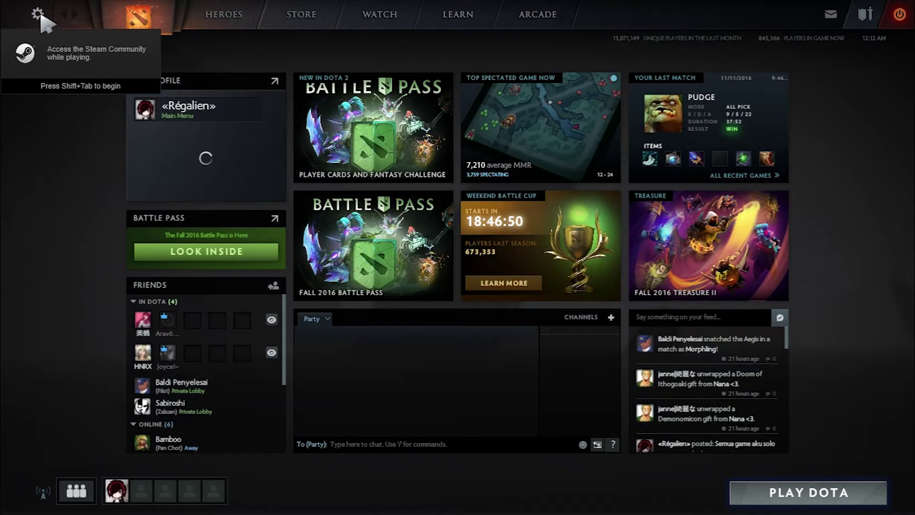
left_click(40, 15)
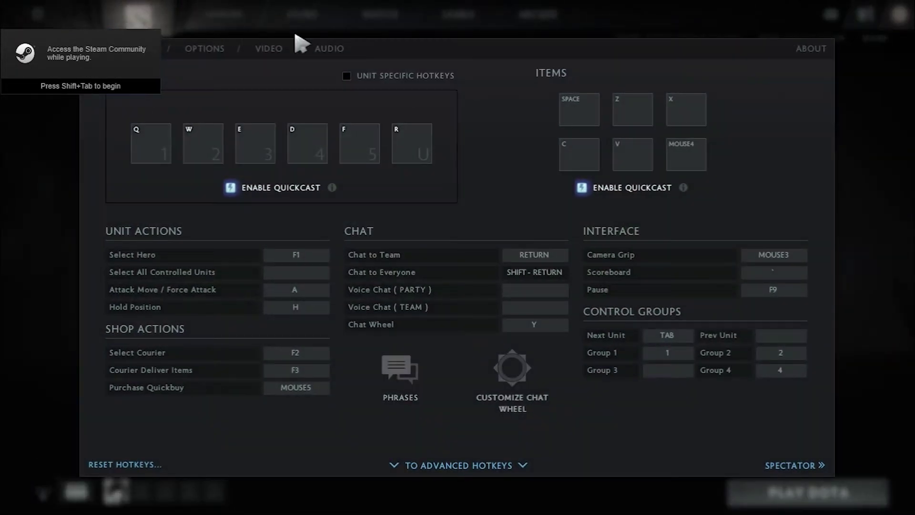
left_click(336, 53)
left_click_drag(112, 184, 465, 186)
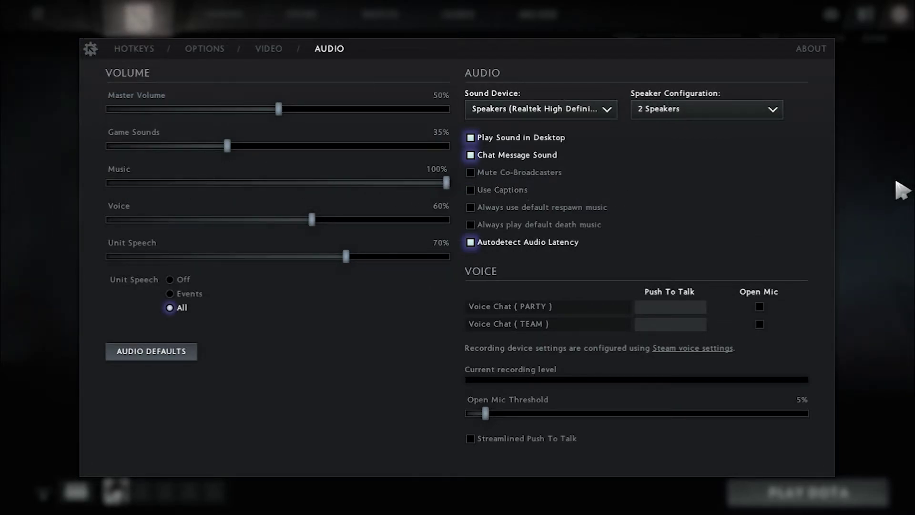
key("Escape")
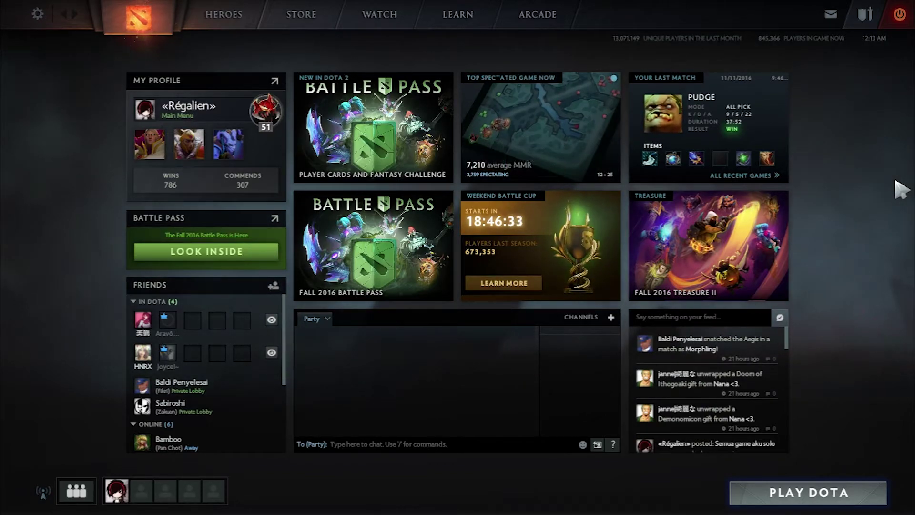
left_click(896, 18)
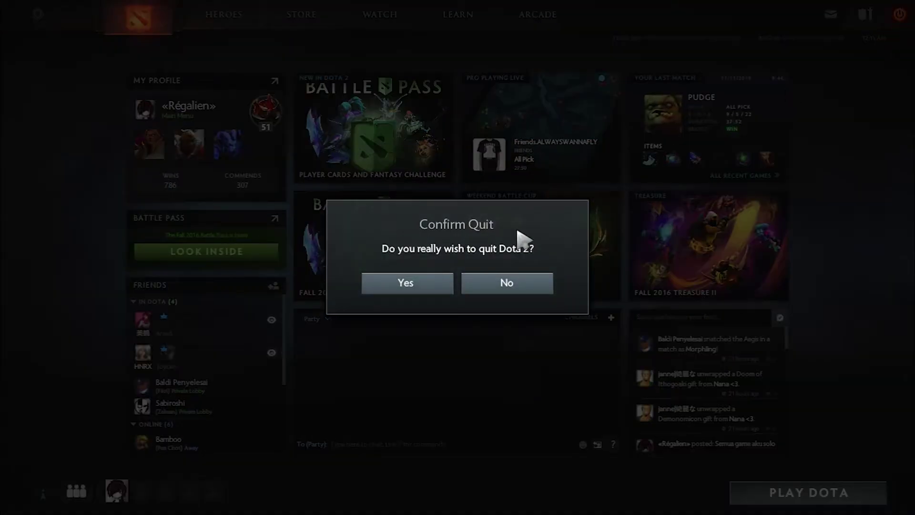
left_click(404, 284)
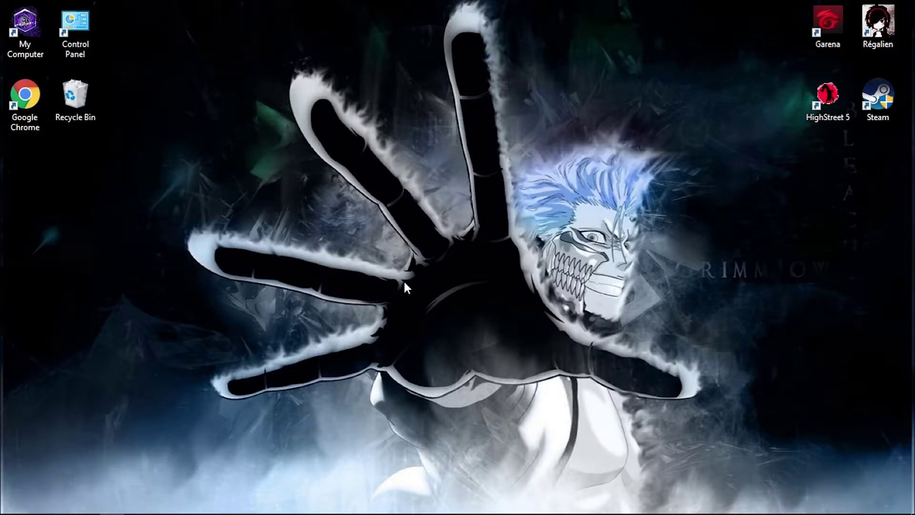
- Select the Matt Lange Abstraction Music Pack name on the wiki's music pack list
key("alt+Tab")
key("alt+Tab")
key("alt+Tab")
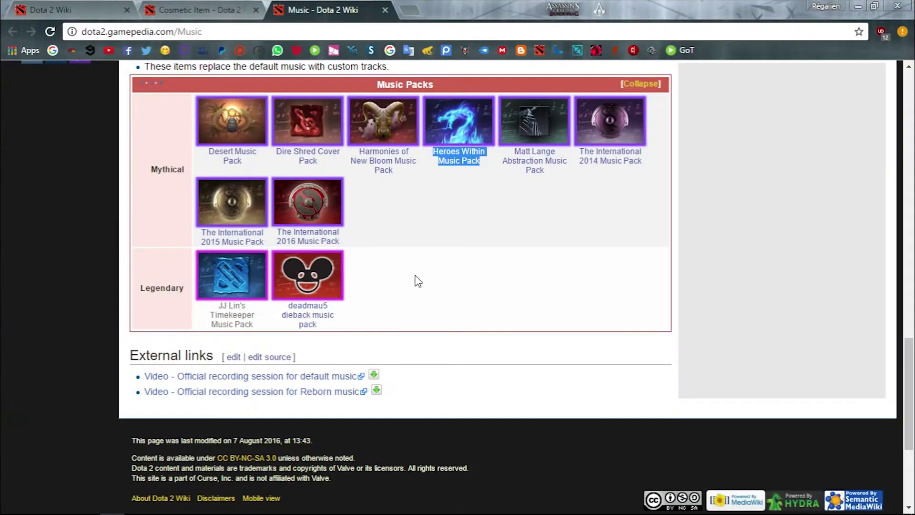
left_click(477, 217)
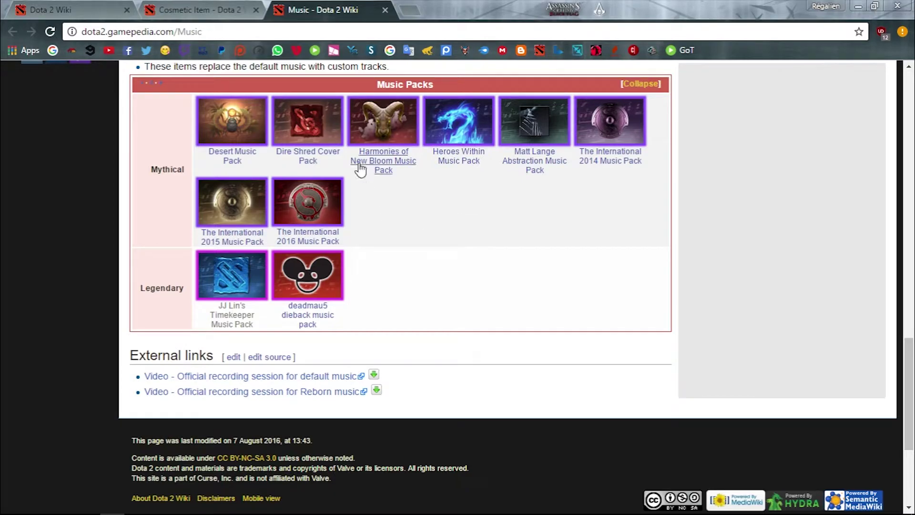
left_click_drag(513, 152, 548, 174)
key("ctrl+c")
key("alt+Tab")
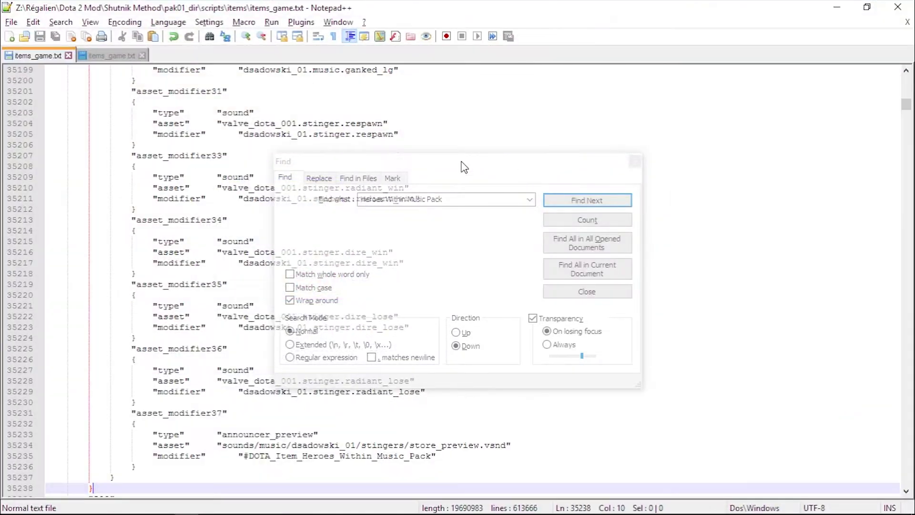
- Find 'Matt Lange Abstraction Music Pack' (item 11178) in the in-progress items_game.txt
left_click(110, 56)
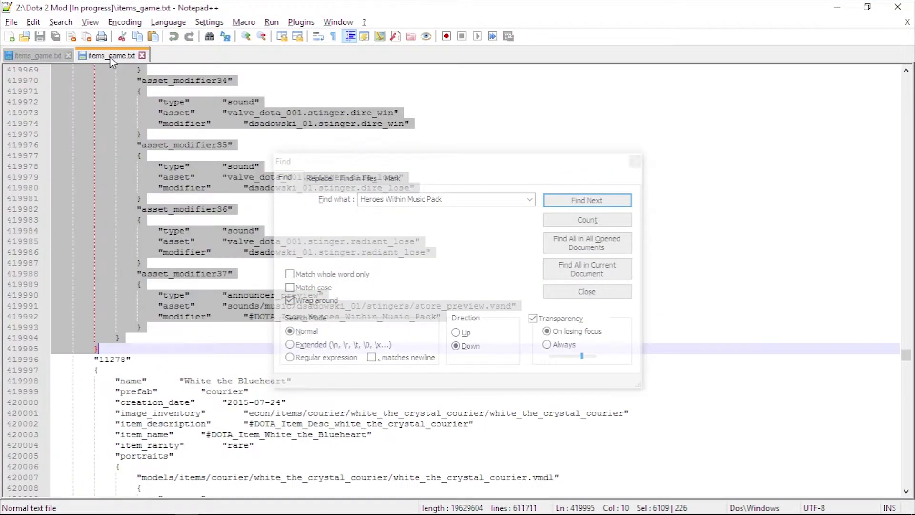
left_click(415, 167)
key("ctrl+v")
left_click(569, 203)
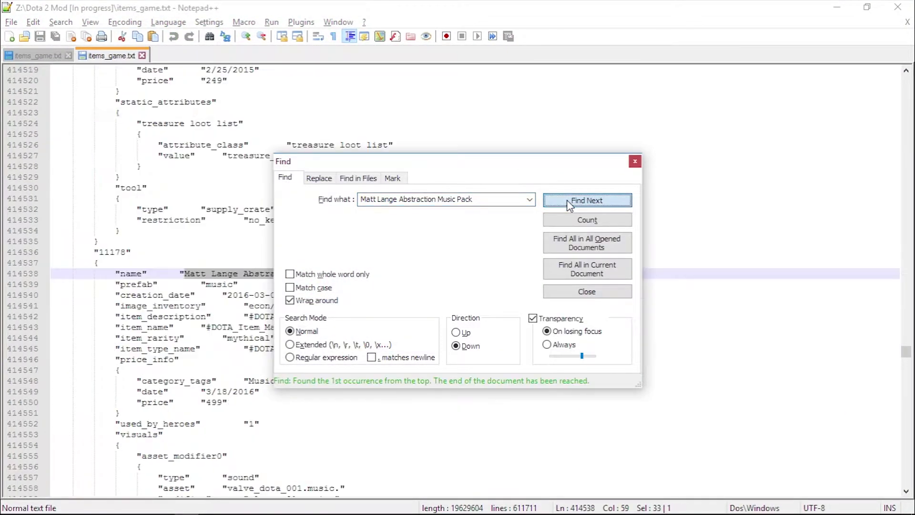
- Select the pack's mlange_01 visuals block through its closing brace at line 414778
left_click(115, 434)
scroll(207, 434, "down", 20)
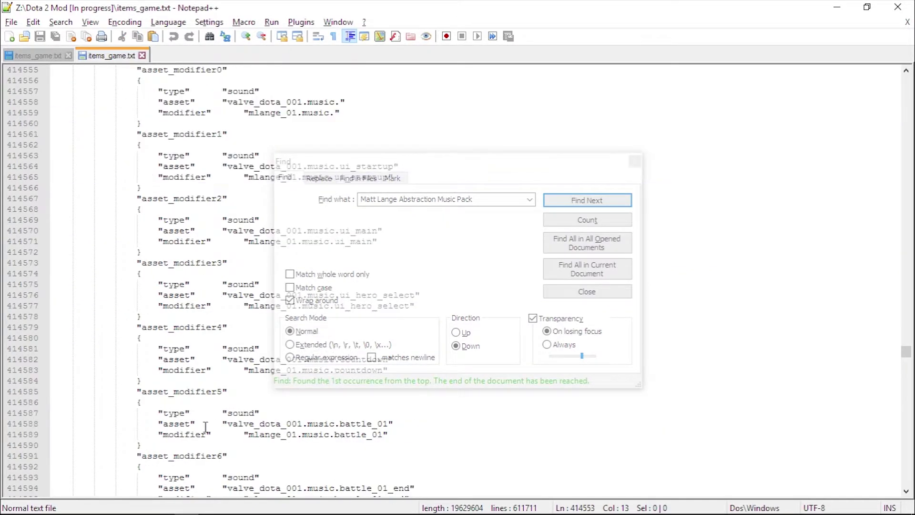
scroll(193, 421, "down", 20)
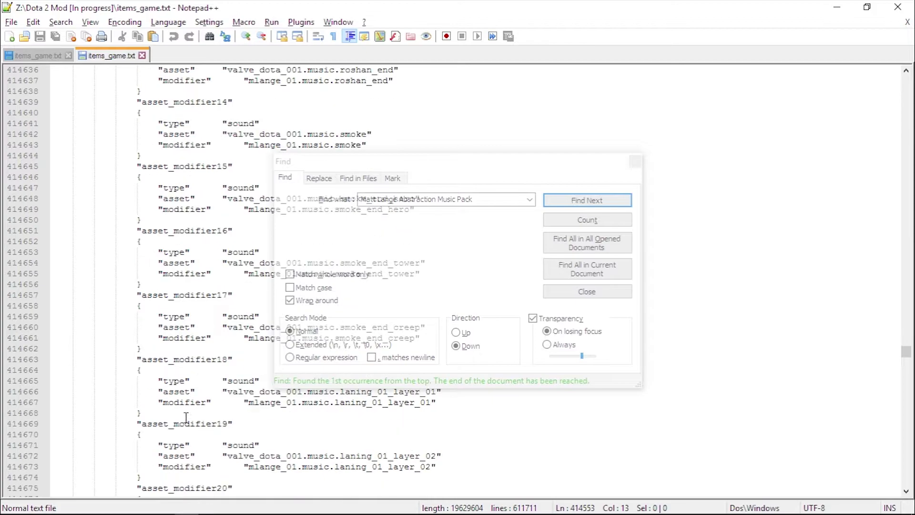
scroll(176, 418, "down", 20)
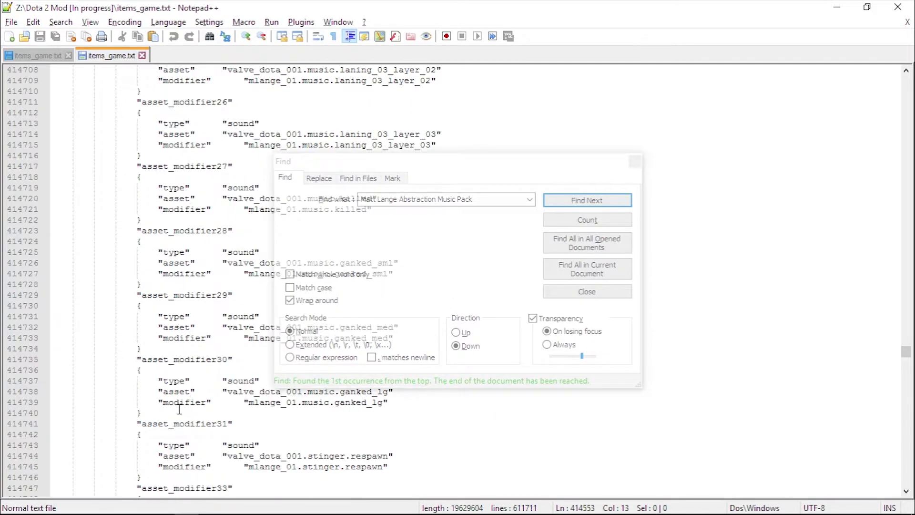
scroll(177, 412, "down", 1)
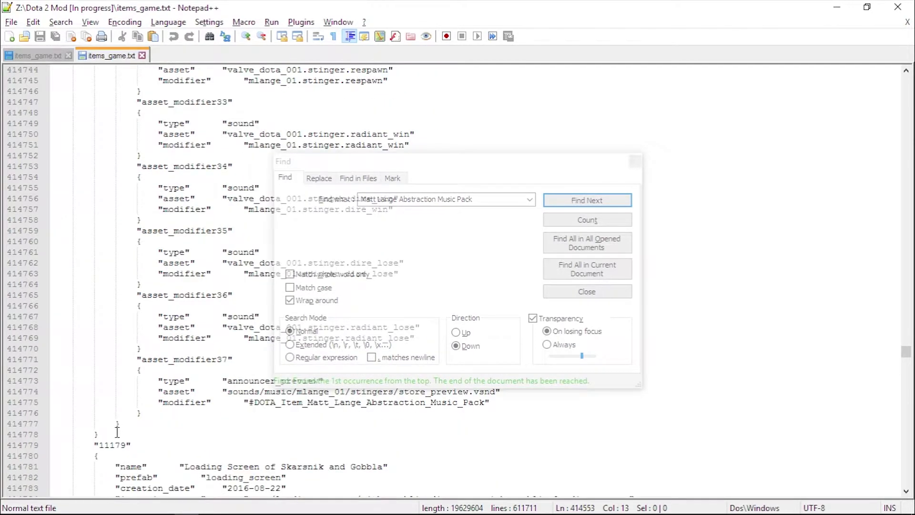
left_click(118, 432, "shift")
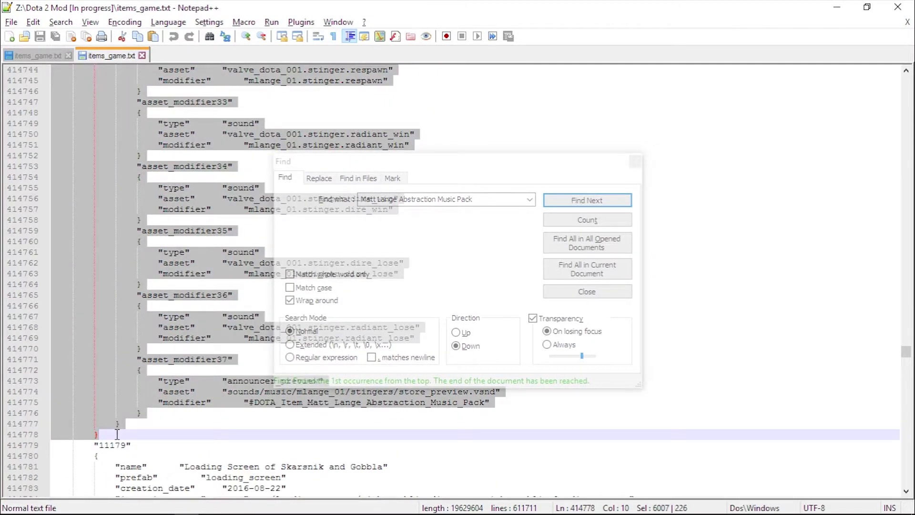
left_click(47, 56)
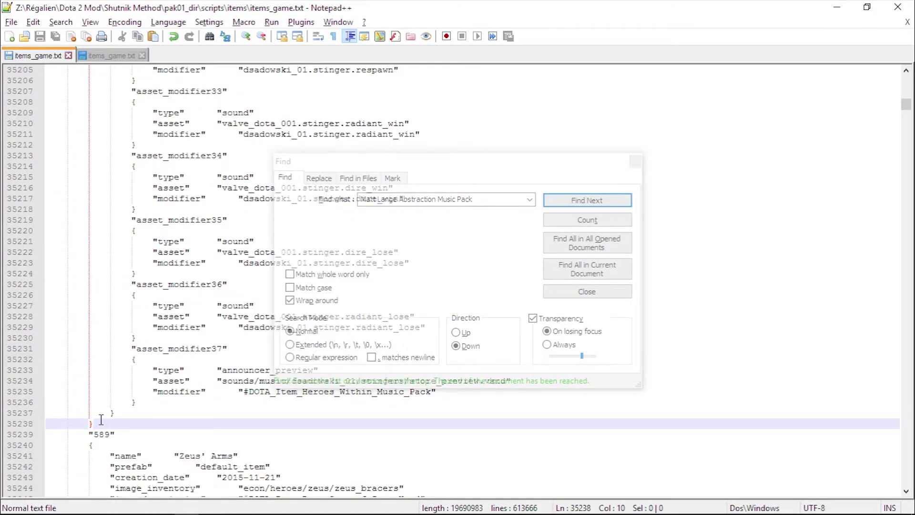
- Paste the Matt Lange visuals over Default Music's visuals block and save the Shutnik Method items_game.txt
scroll(100, 388, "up", 20)
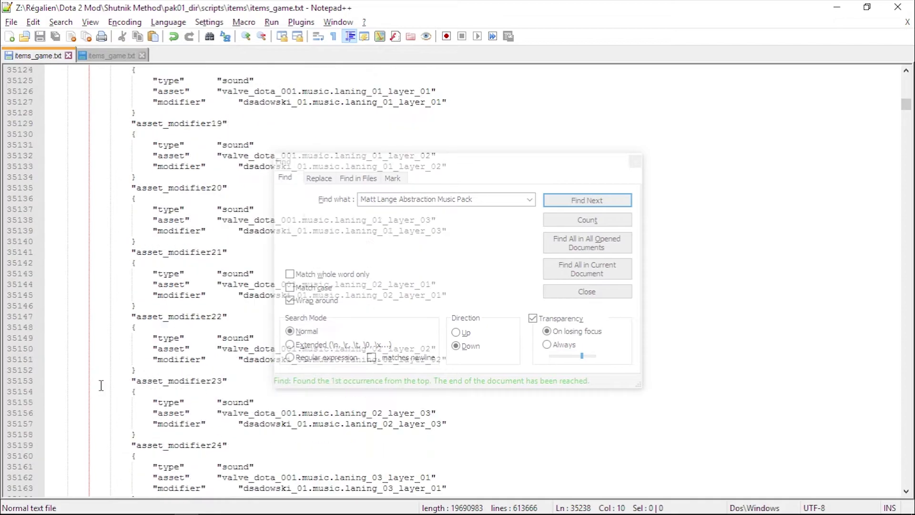
scroll(101, 384, "up", 20)
scroll(101, 384, "up", 13)
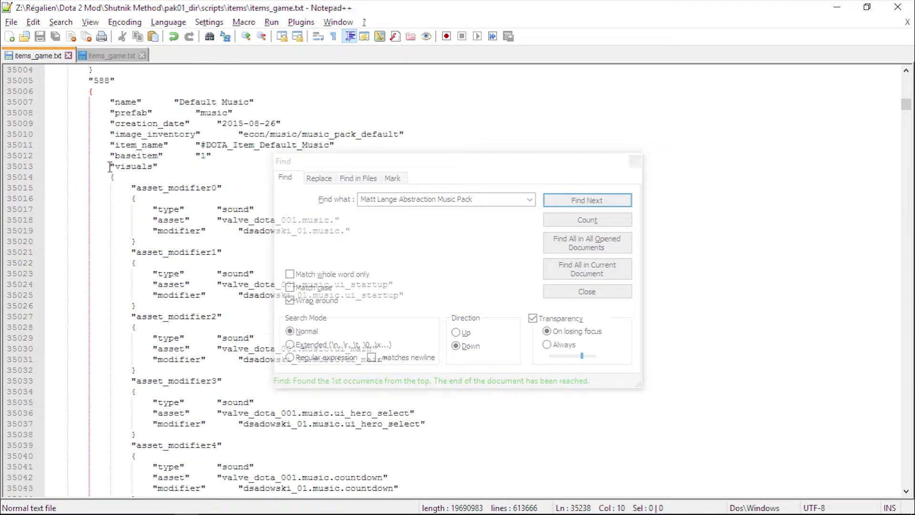
left_click(110, 167, "shift")
key("ctrl+v")
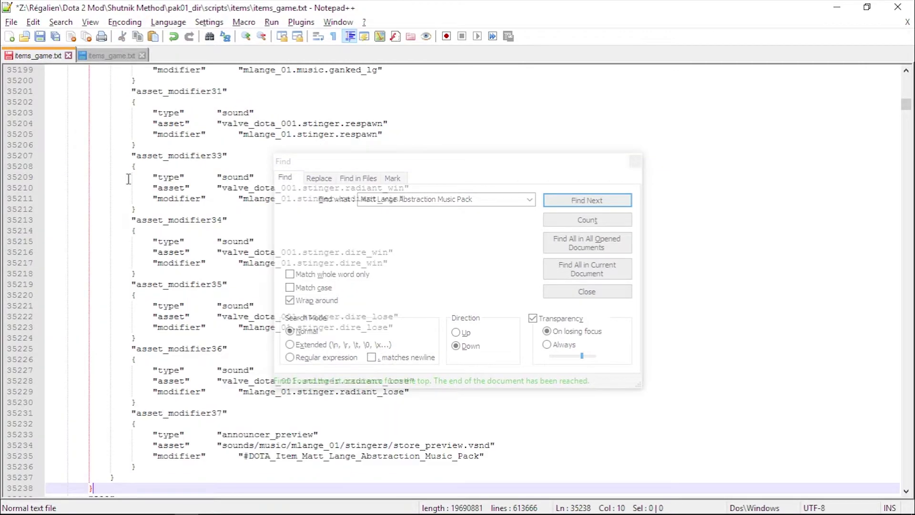
left_click(40, 36)
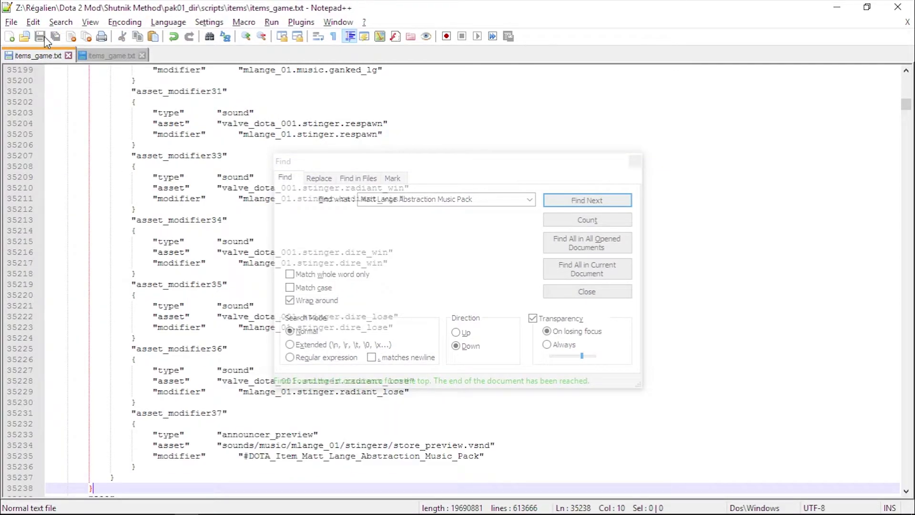